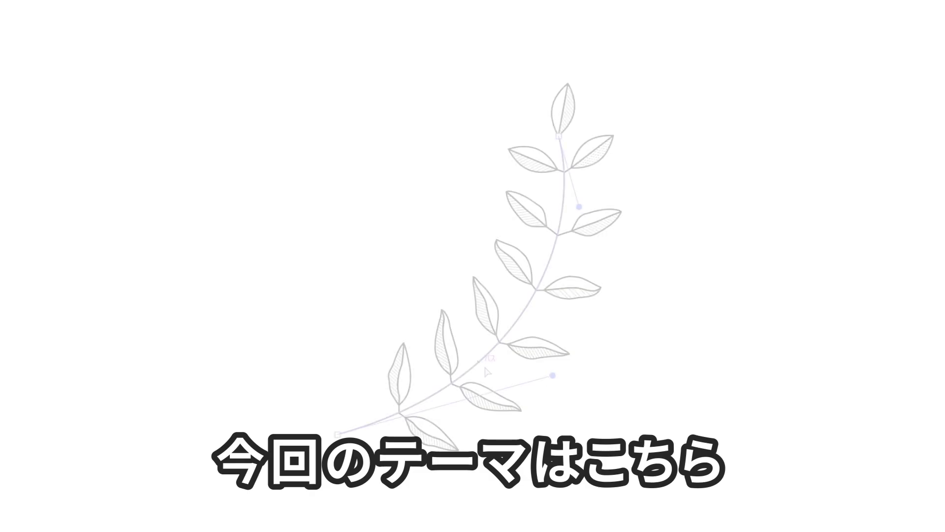
Drag the stem's bottom direction handle to bend the hatched-leaf sprig into a new curve.
left_click_drag(458, 280, 214, 364)
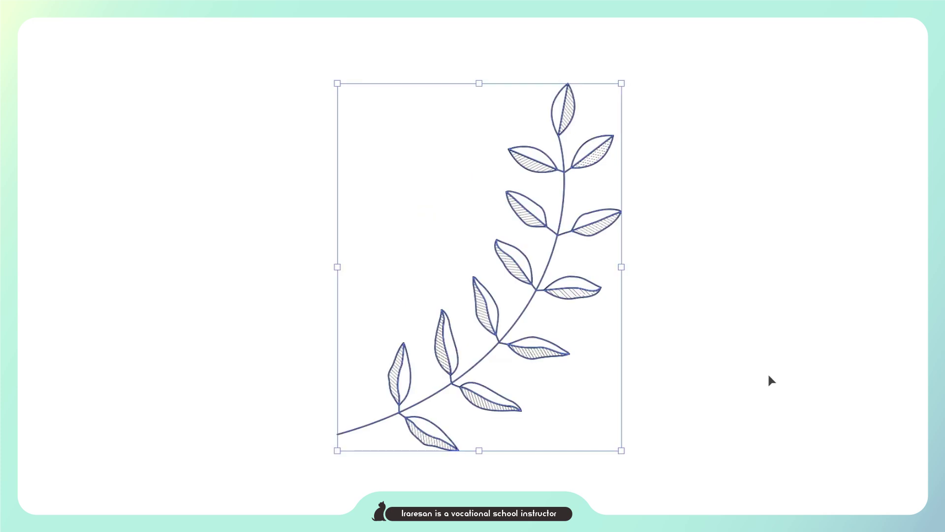
Straighten the sprig's stem so the leaves follow it.
left_click(496, 373)
mouse_move(553, 373)
left_mouse_down()
mouse_move(462, 286)
mouse_move(271, 231)
left_mouse_up()
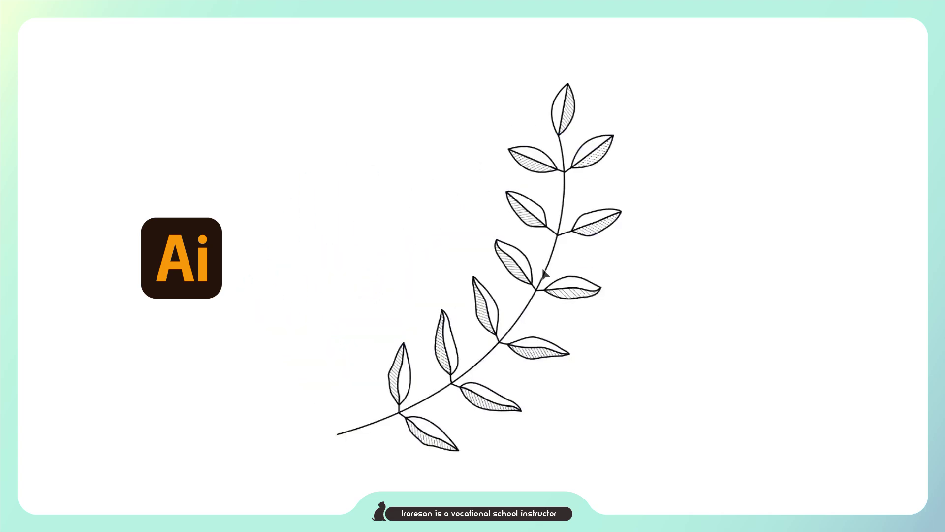
left_click(544, 273)
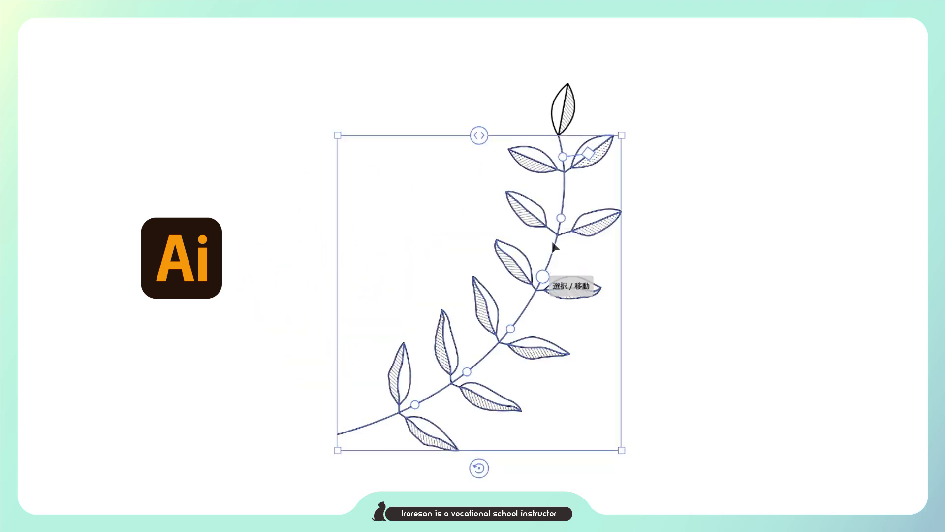
Slide a leaf pair down to the stem's lower end and deselect the branch.
left_click(542, 288)
left_click_drag(532, 301, 385, 413)
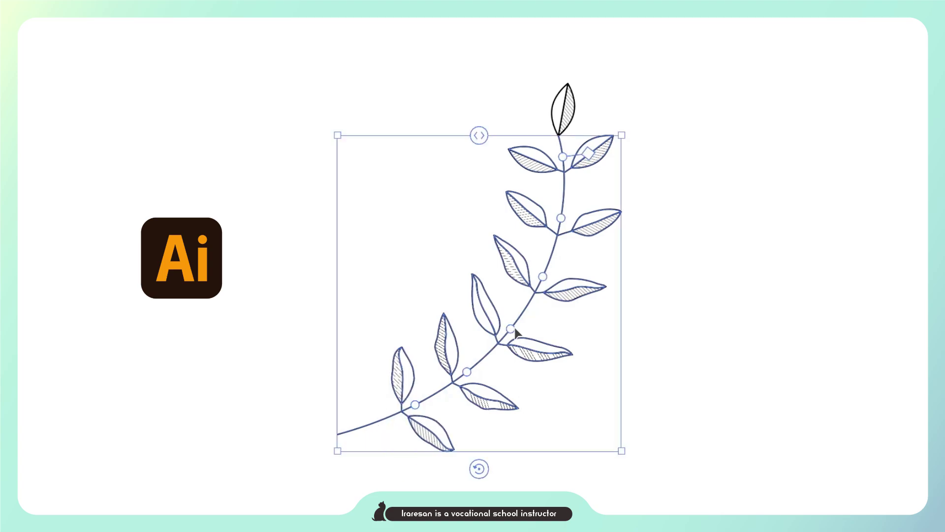
left_click(579, 349)
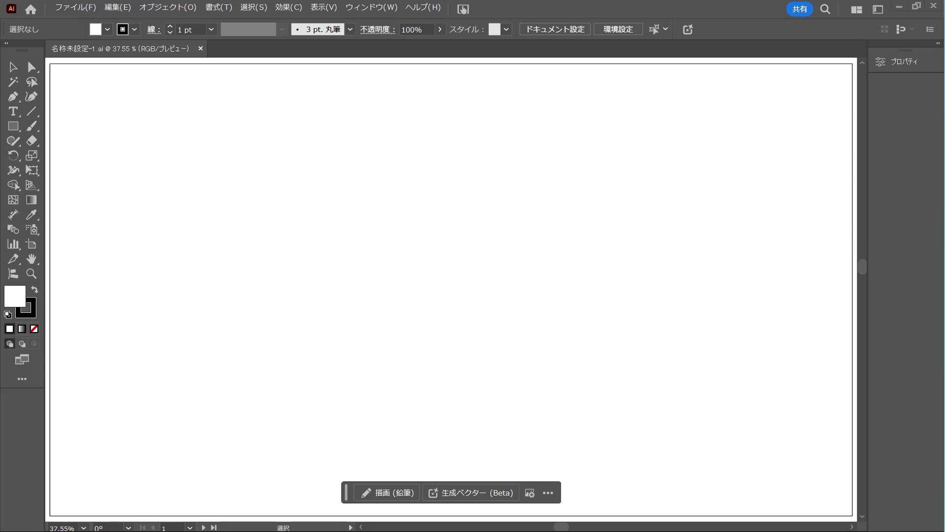
Draw a tall, narrow ellipse on the artboard with the Ellipse tool.
key("l")
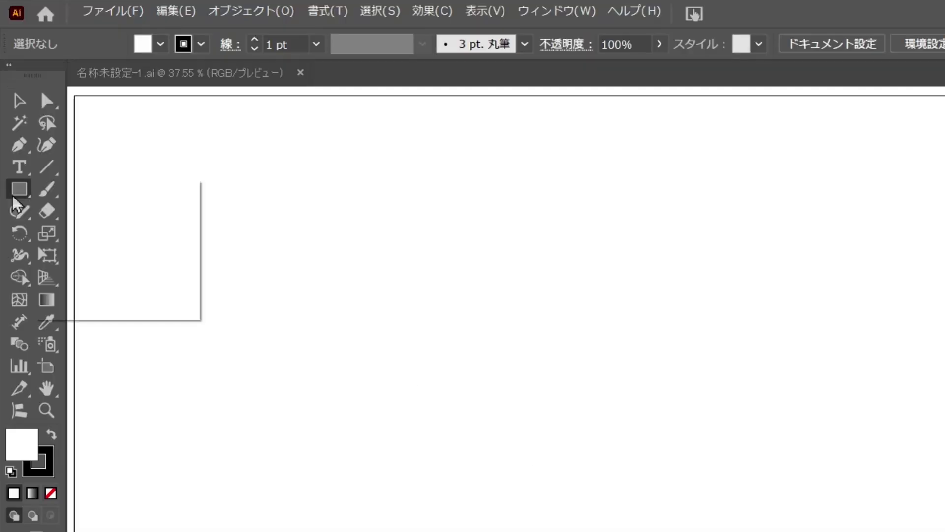
left_click(10, 129)
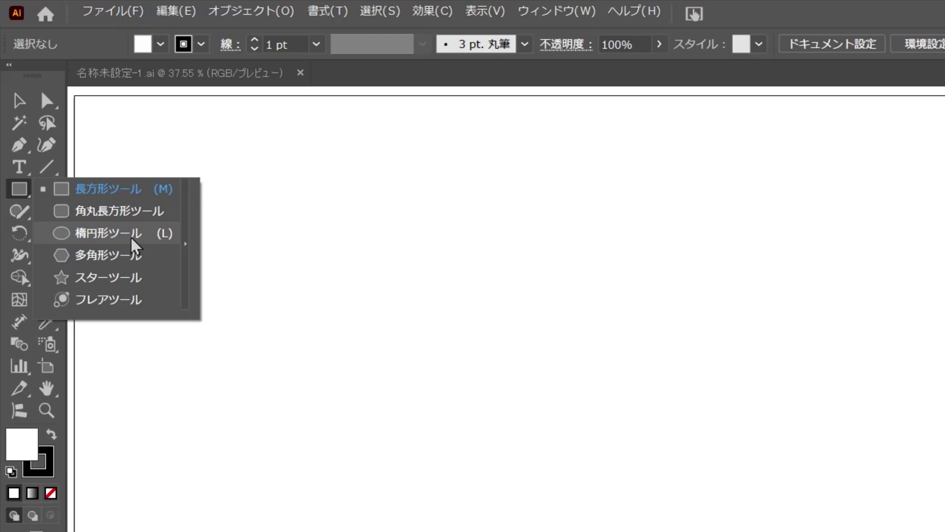
left_click(131, 240)
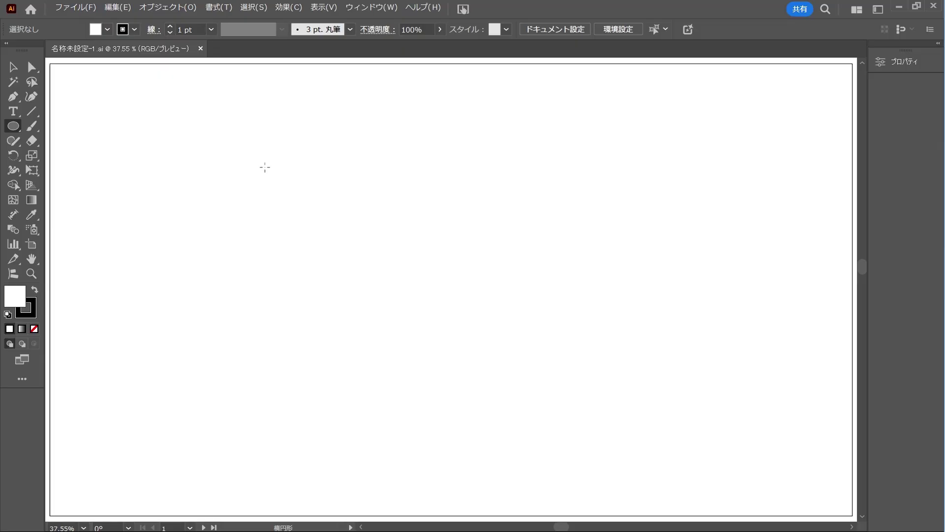
left_click_drag(264, 167, 293, 232)
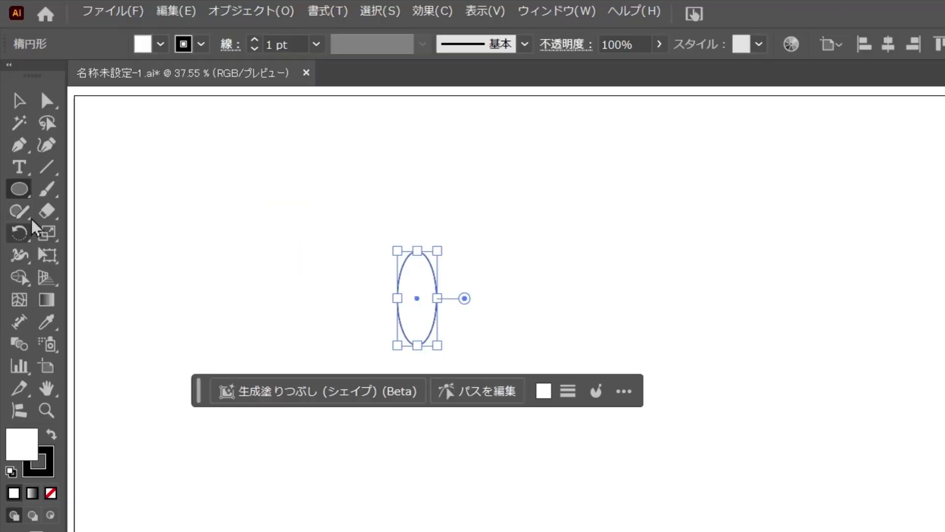
Convert the ellipse's top and bottom anchors into sharp corners to form a leaf.
left_click(12, 96)
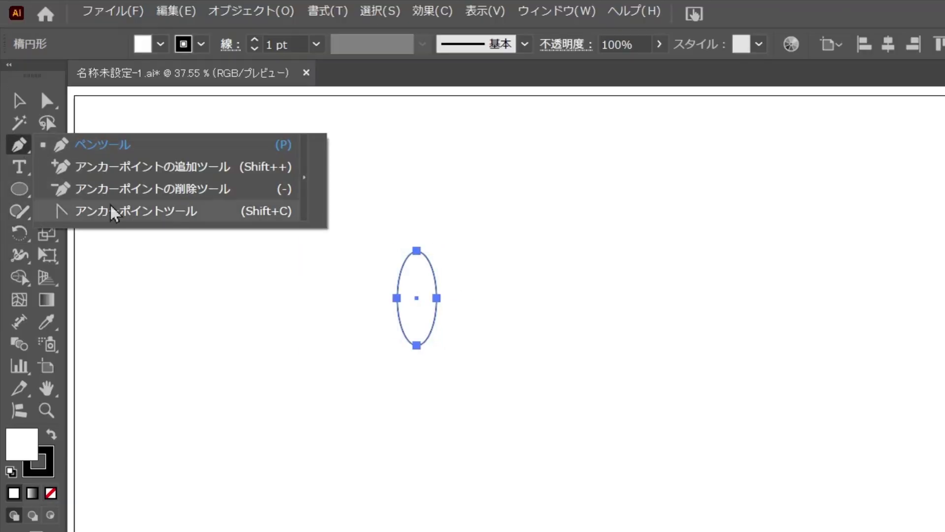
left_click(116, 216)
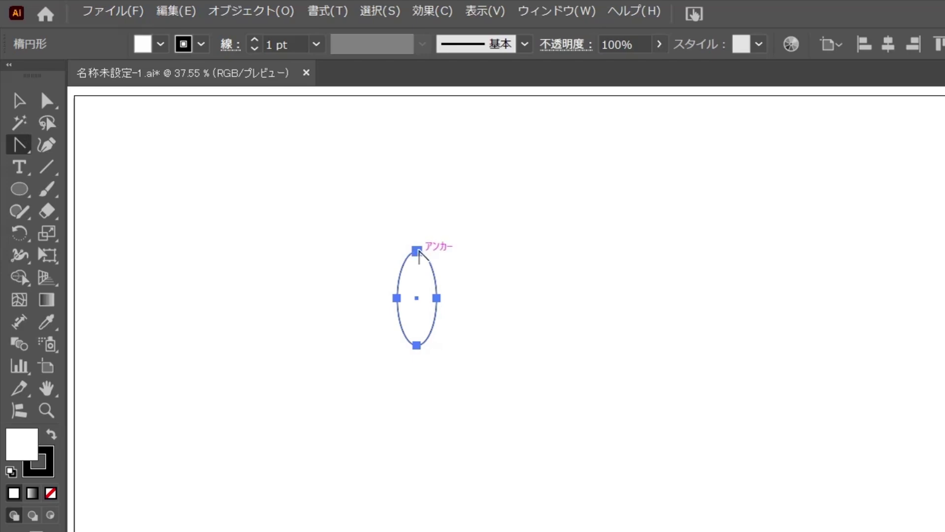
left_click(417, 251)
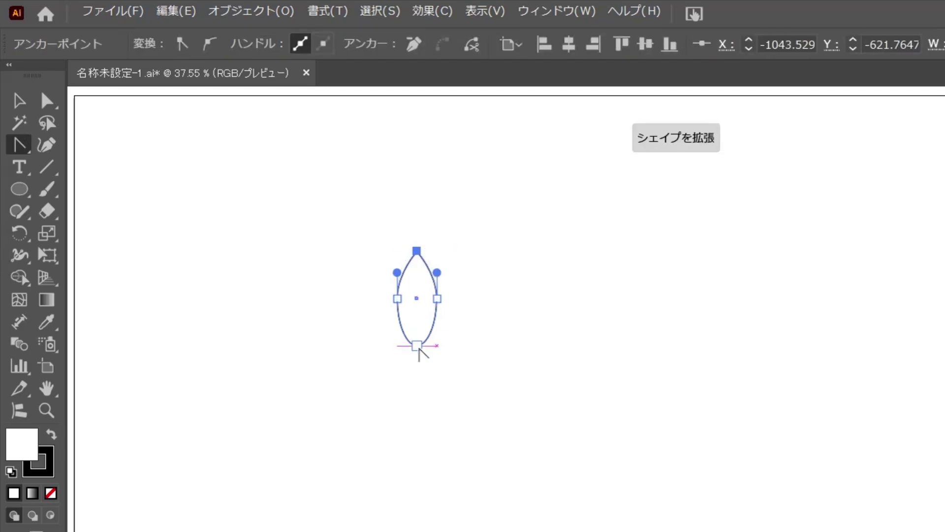
left_click(417, 346)
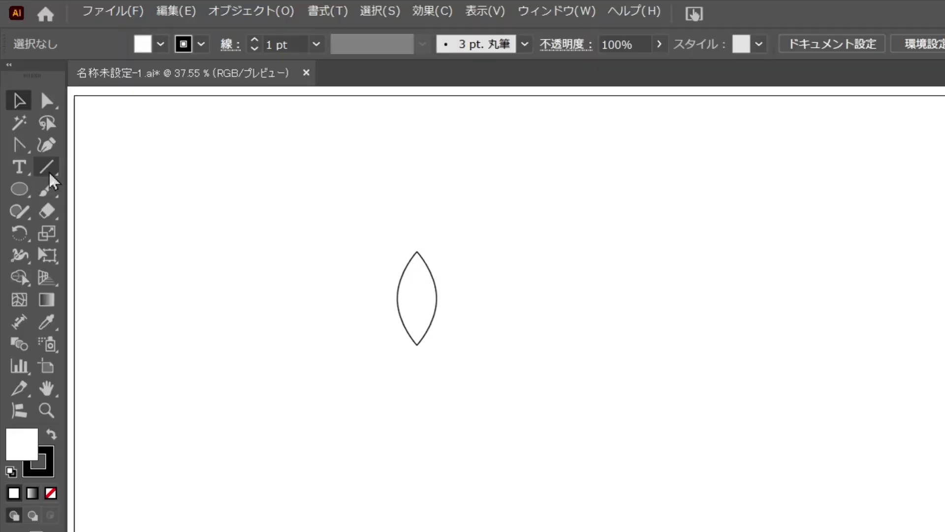
Draw a vertical line from the leaf tip down past its base, then select all paths.
left_click(50, 173)
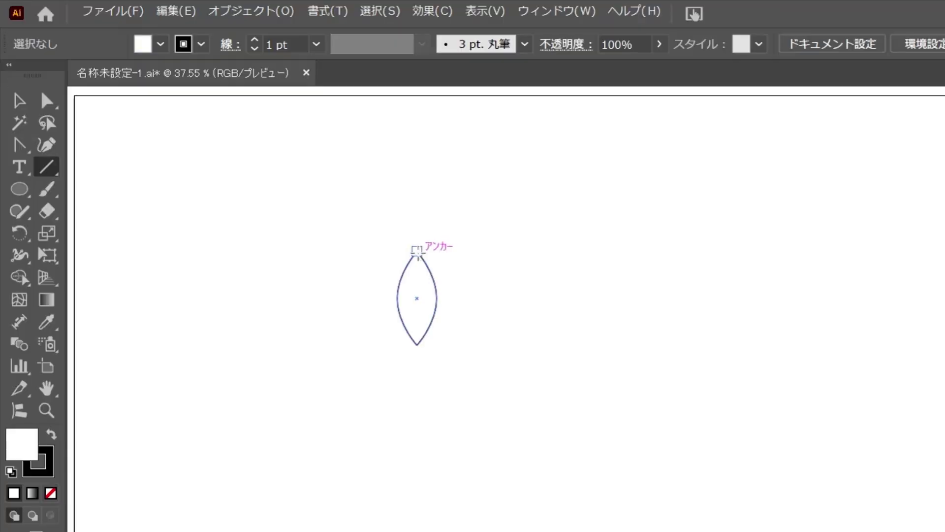
mouse_move(417, 251)
left_mouse_down()
mouse_move(417, 411)
mouse_move(417, 389)
left_mouse_up()
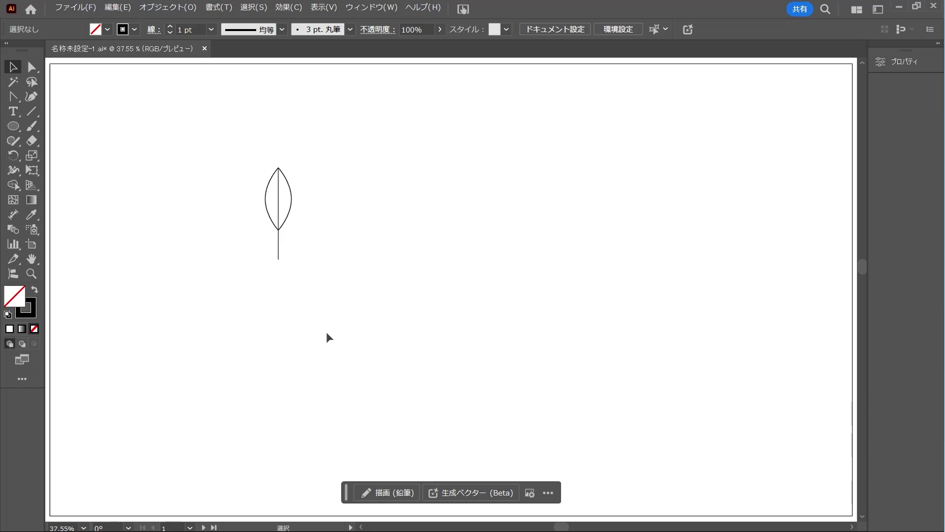
left_click_drag(349, 131, 253, 276)
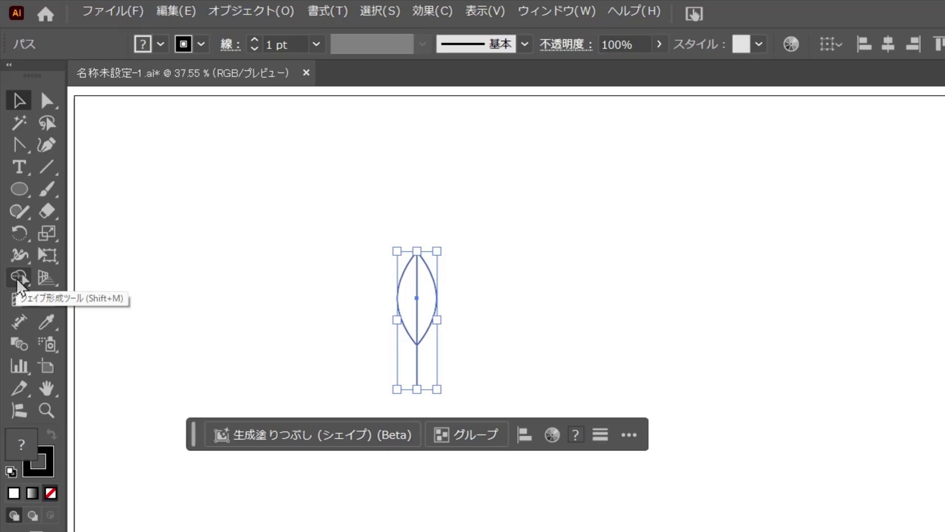
Split the leaf into left and right halves with Shape Builder, then select the right half.
left_click(19, 279)
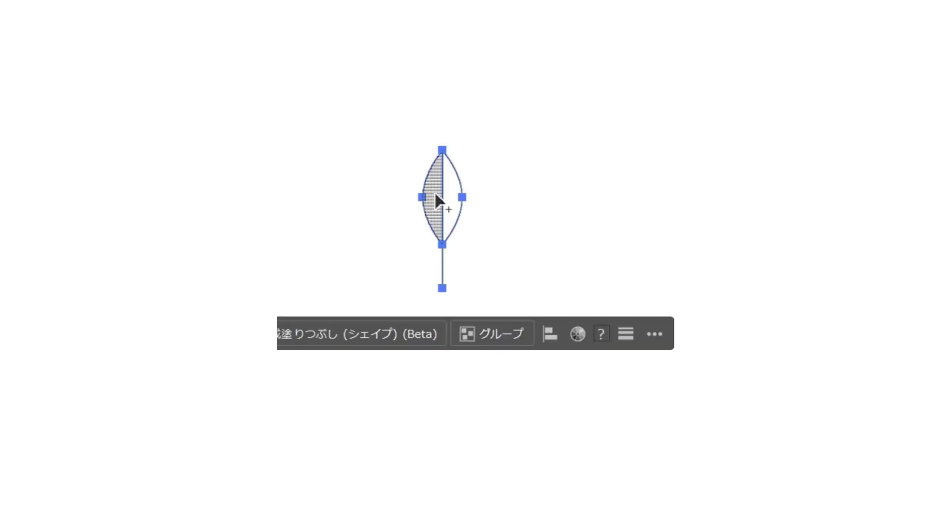
key("v")
mouse_move(499, 156)
left_mouse_down()
mouse_move(480, 220)
mouse_move(465, 218)
mouse_move(566, 244)
left_mouse_up()
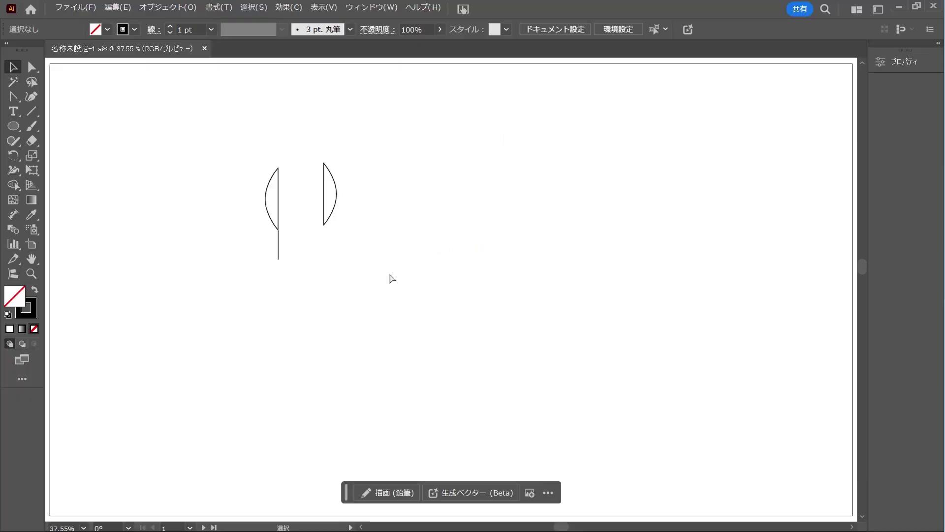
key("ctrl+z")
left_click(385, 293)
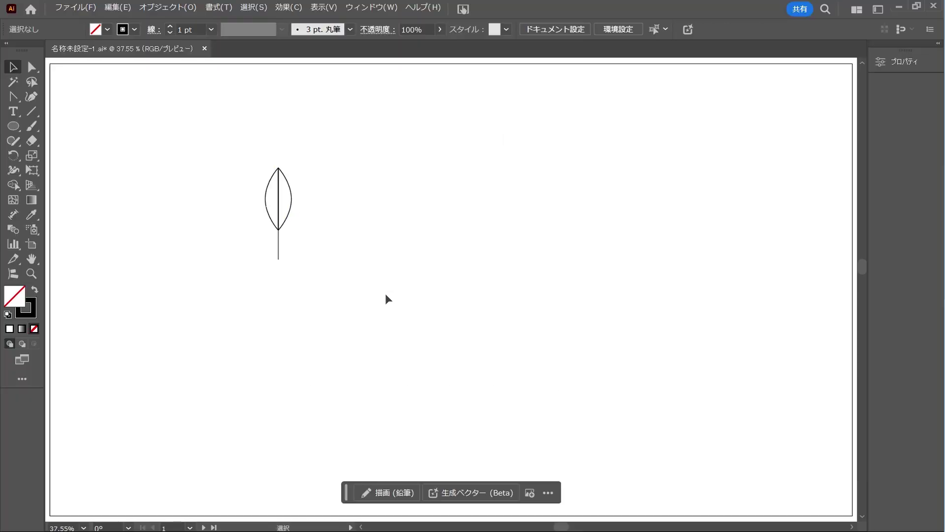
left_click(291, 199)
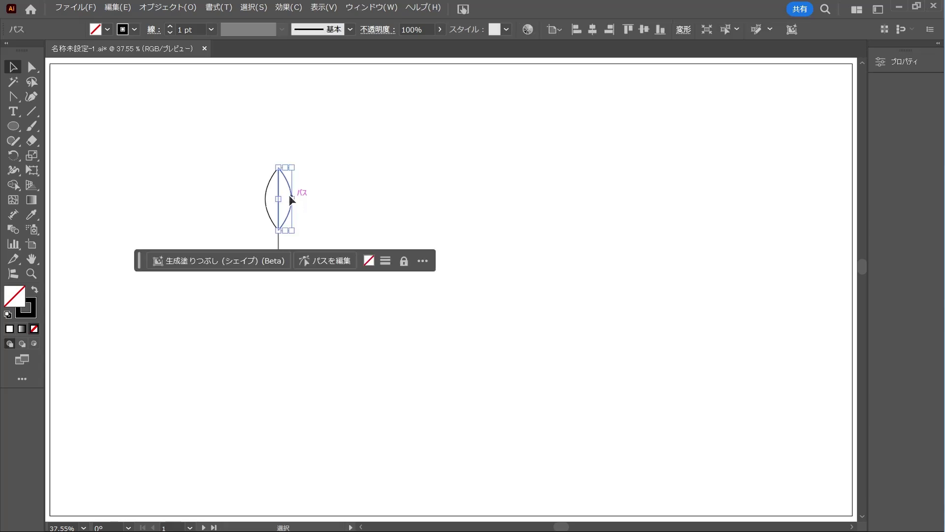
Fill the leaf's right half with a horizontal-line swatch from the Basic Lines (ベーシック_ライン) pattern library.
left_click(392, 13)
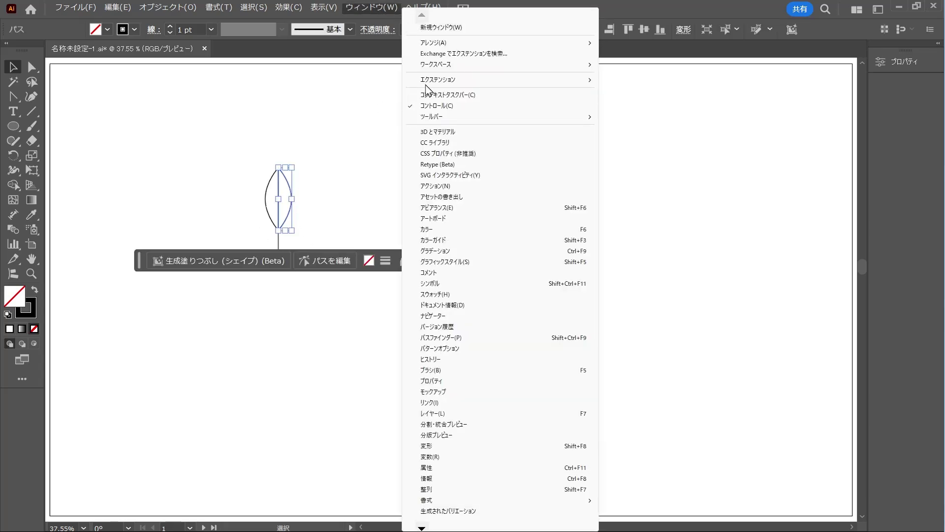
left_click(447, 294)
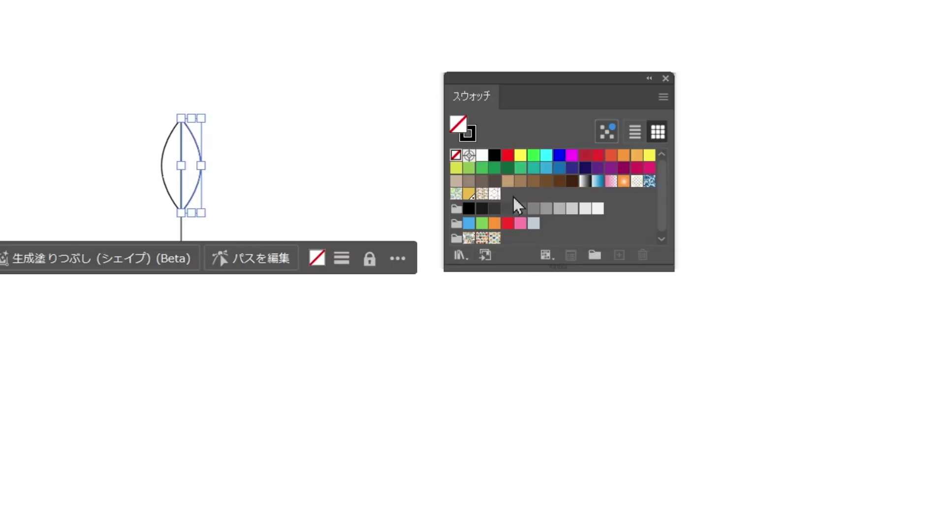
left_click(460, 255)
mouse_move(514, 388)
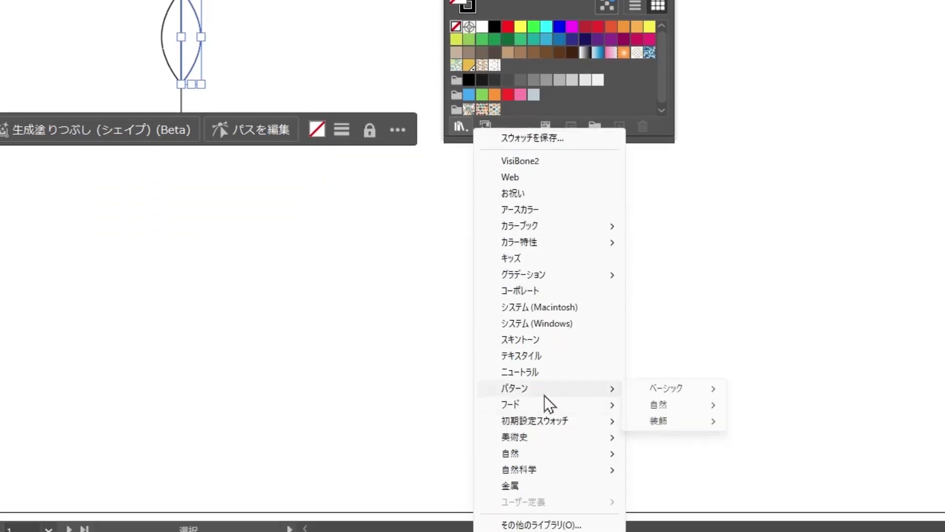
mouse_move(666, 388)
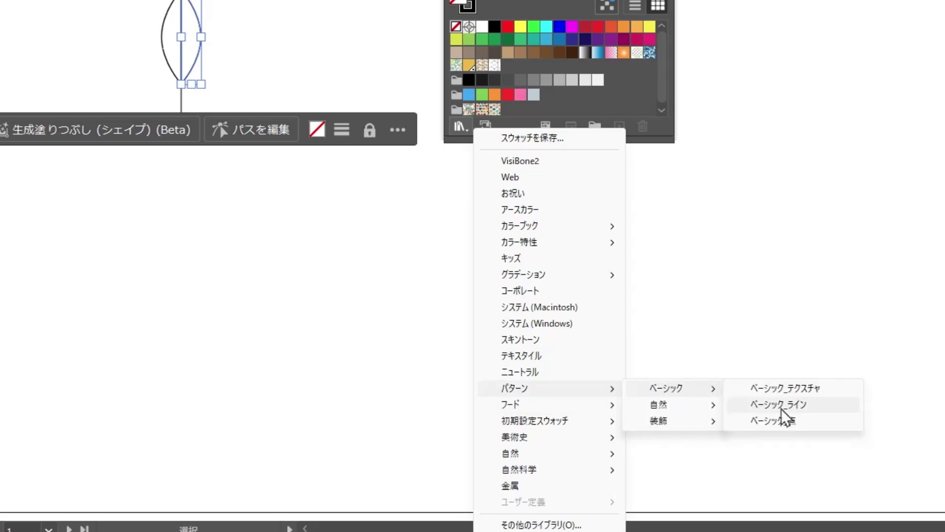
left_click(808, 405)
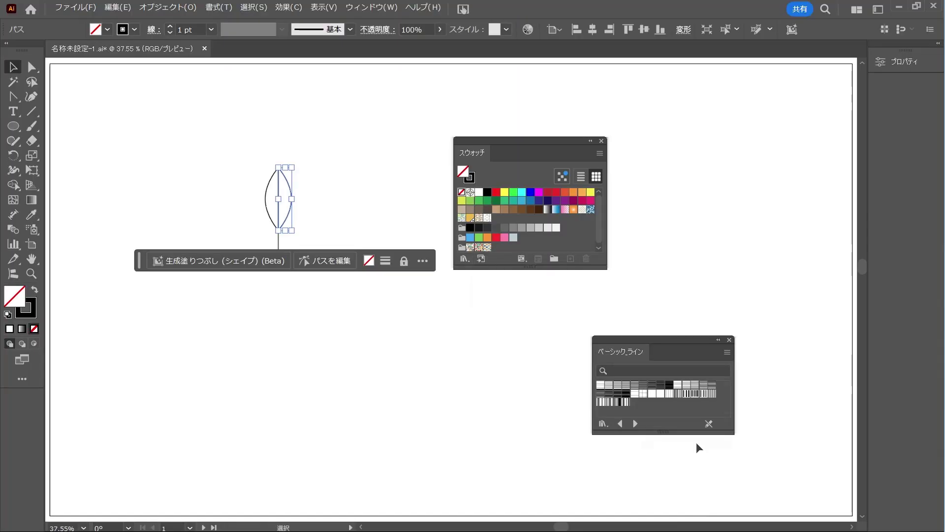
left_click_drag(643, 343, 376, 121)
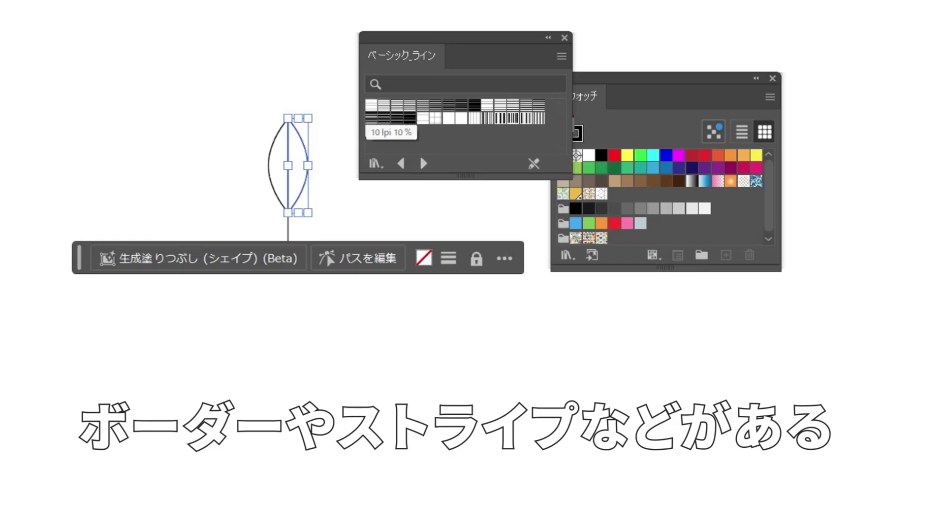
left_click(368, 112)
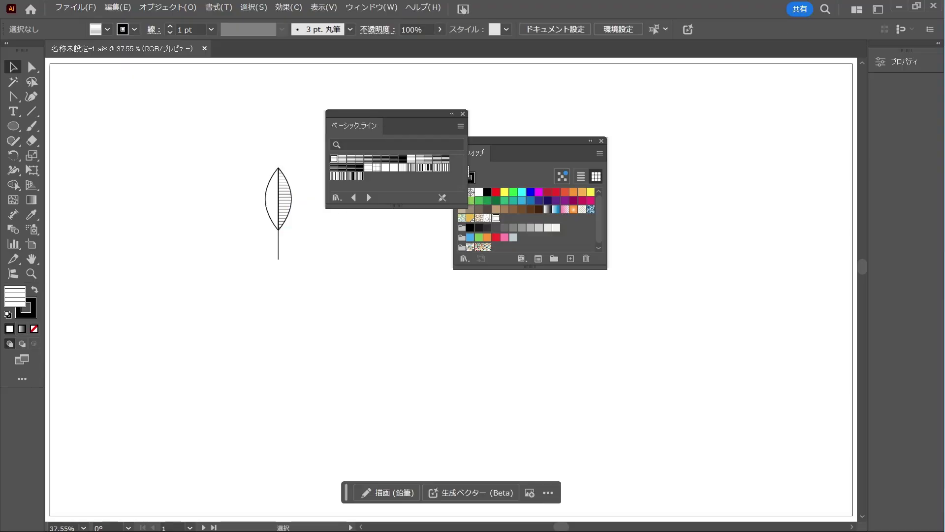
left_click_drag(373, 114, 528, 322)
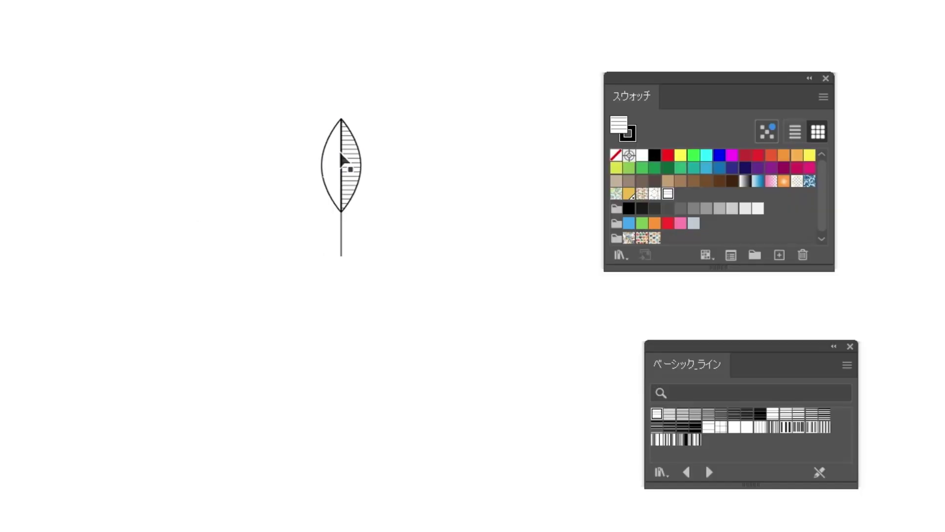
left_click(350, 174)
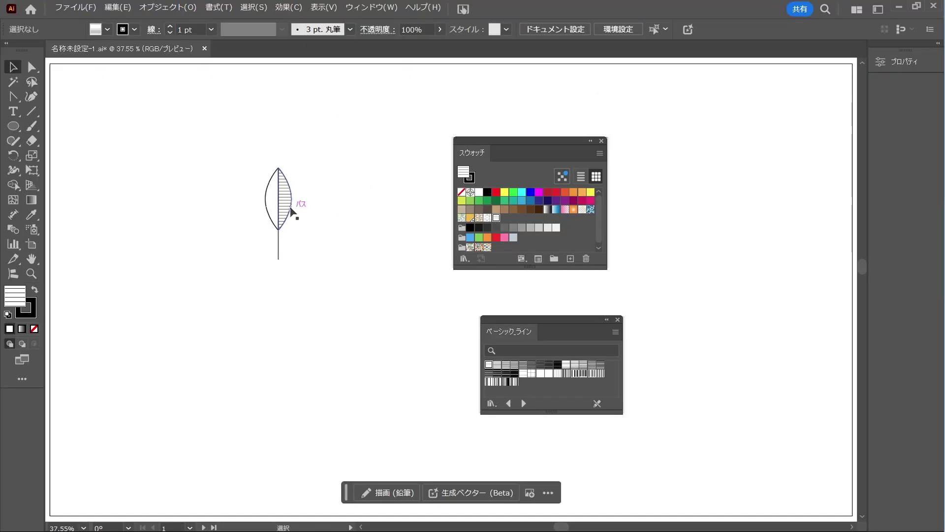
Rotate only the right half's hatch pattern by 40°, with Transform Objects unchecked.
left_click(291, 208)
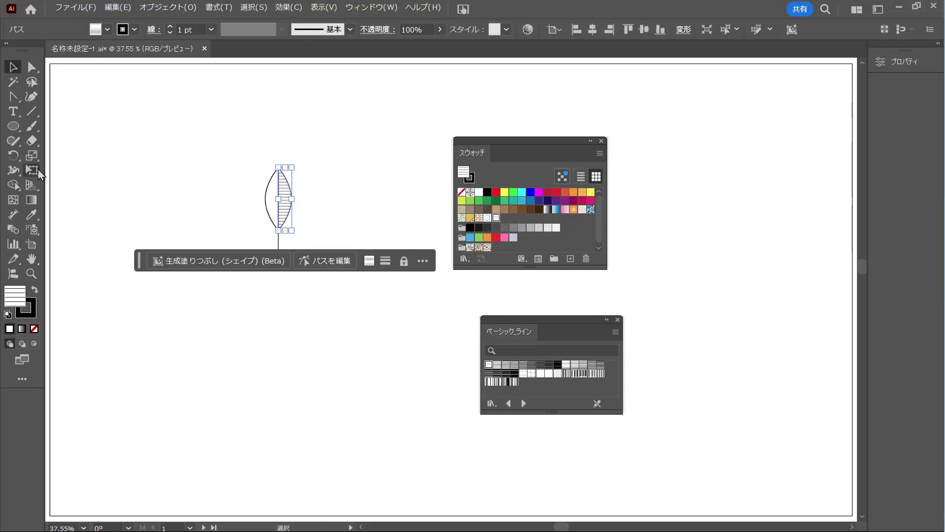
left_click(13, 157)
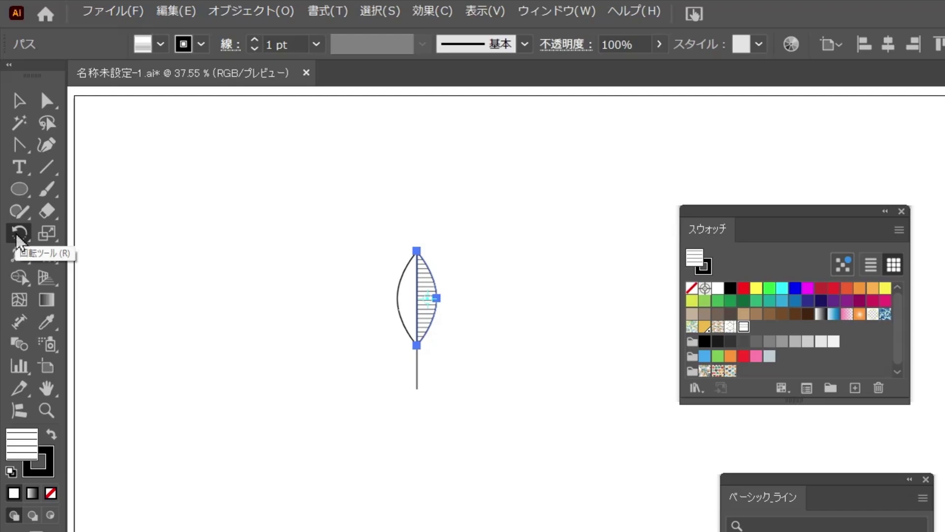
double_click(17, 234)
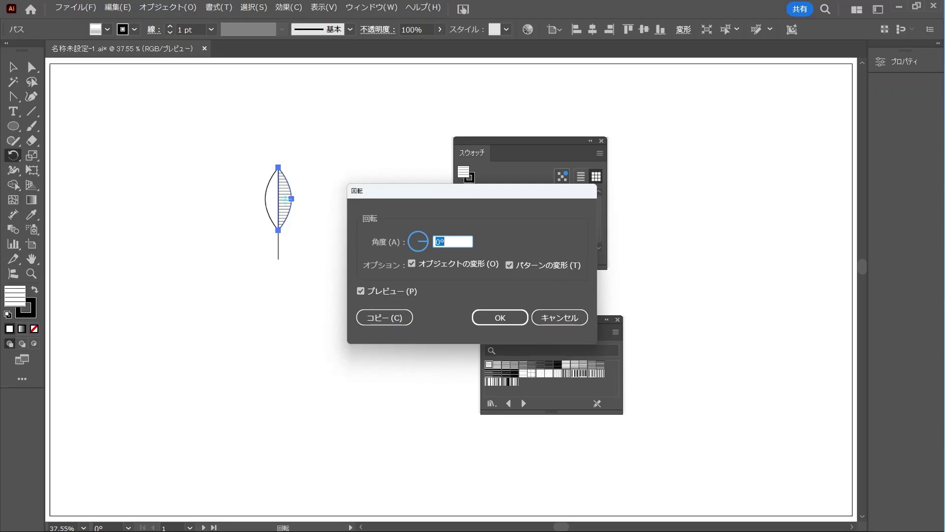
mouse_move(447, 196)
left_mouse_down()
mouse_move(235, 265)
mouse_move(248, 261)
left_mouse_up()
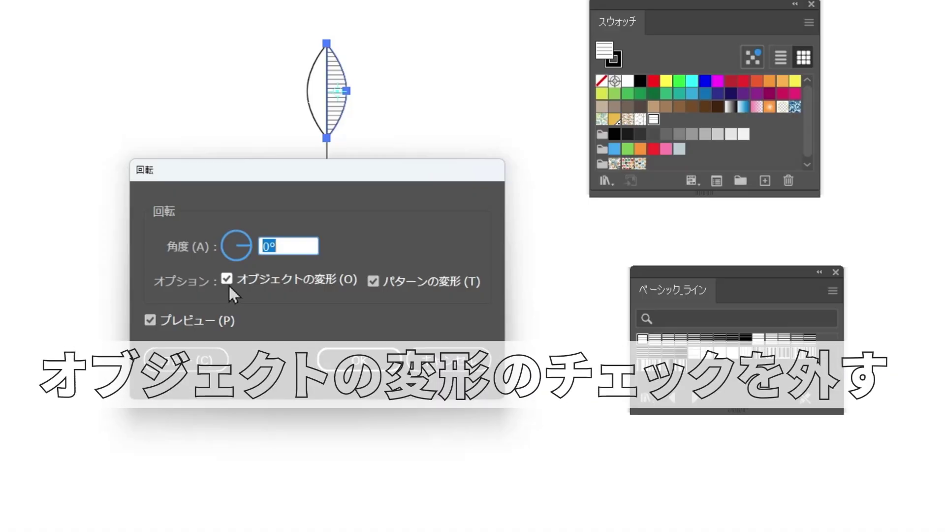
type("26")
key("Up")
key("Up")
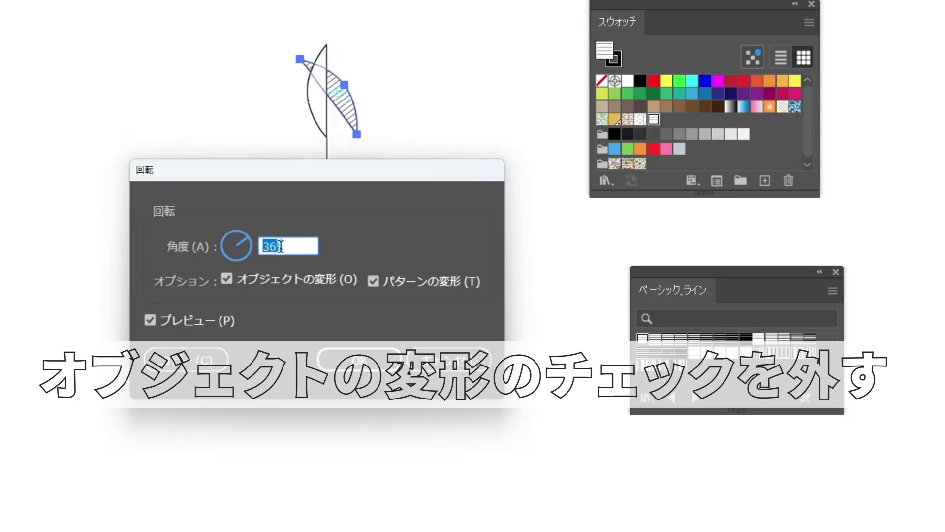
key("Up")
key("Up")
key("Up")
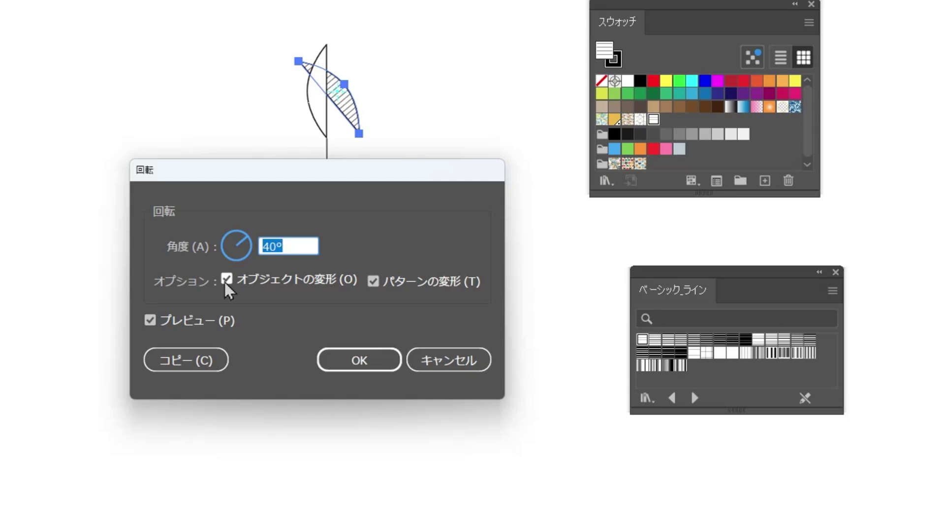
left_click(227, 280)
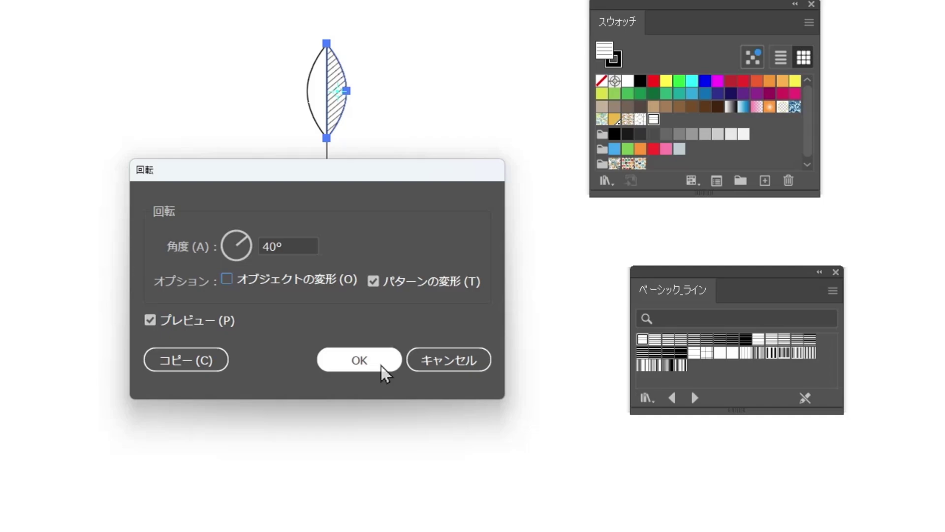
left_click(384, 360)
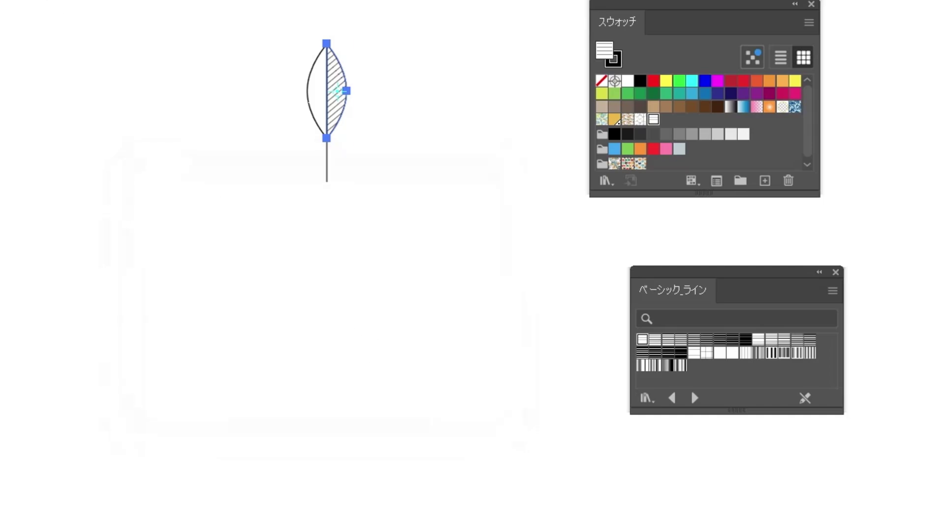
left_click(458, 33)
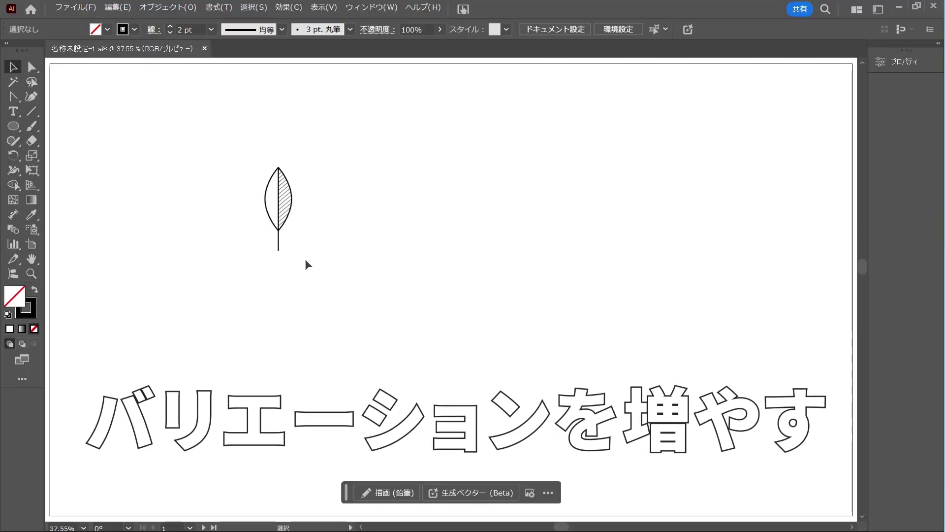
Rotate the whole leaf about 30°, then reselect it and drag a copy rightward.
left_click_drag(337, 272, 245, 149)
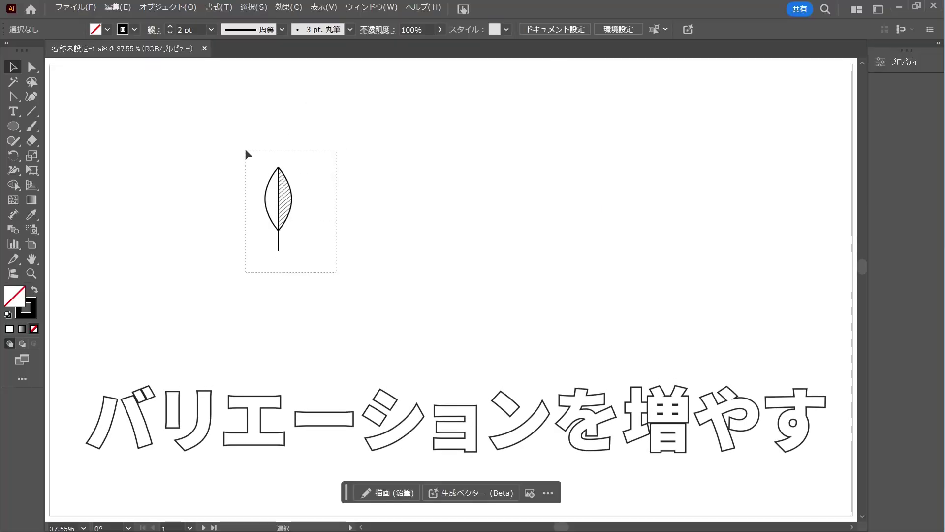
left_click_drag(298, 257, 333, 251)
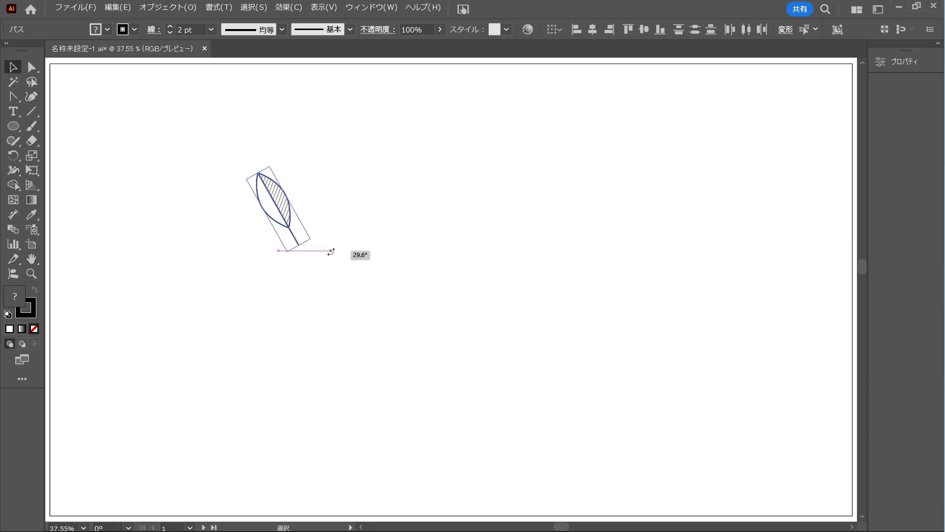
left_click(270, 263)
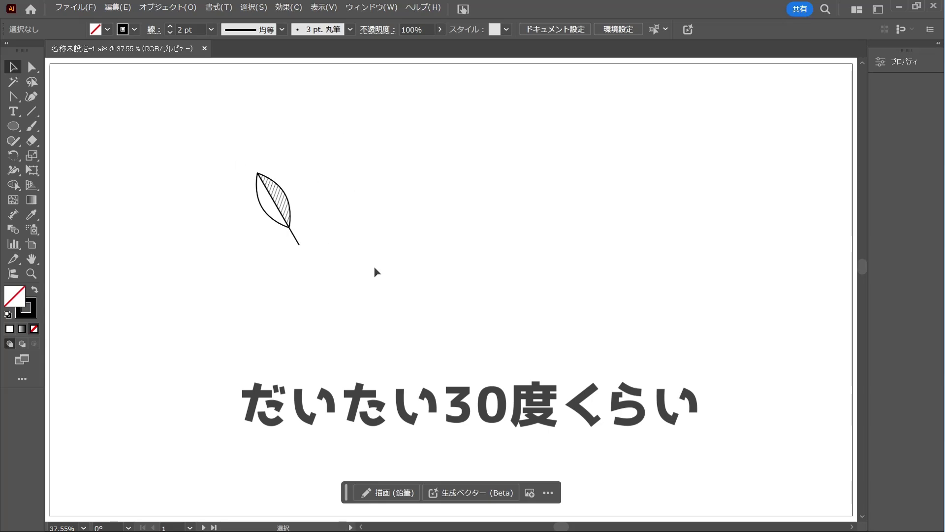
left_click_drag(399, 117, 239, 263)
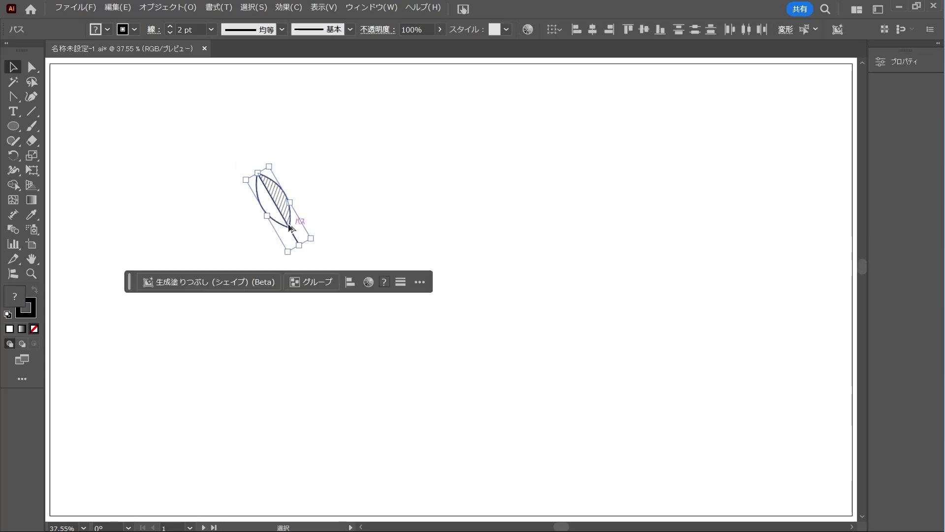
left_click_drag(313, 229, 368, 230)
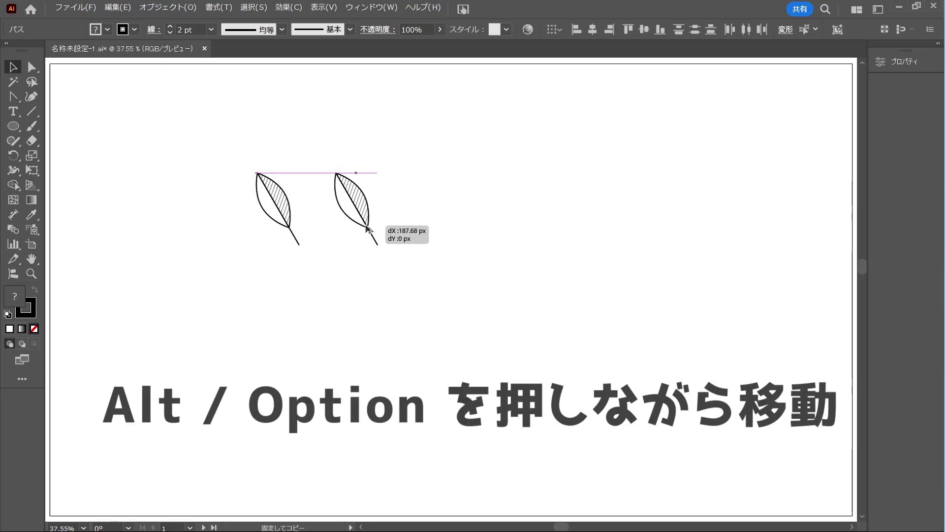
Drop the leaf copy to the right, warp its top and lower outline, and drag out another copy.
left_click_drag(366, 226, 366, 226)
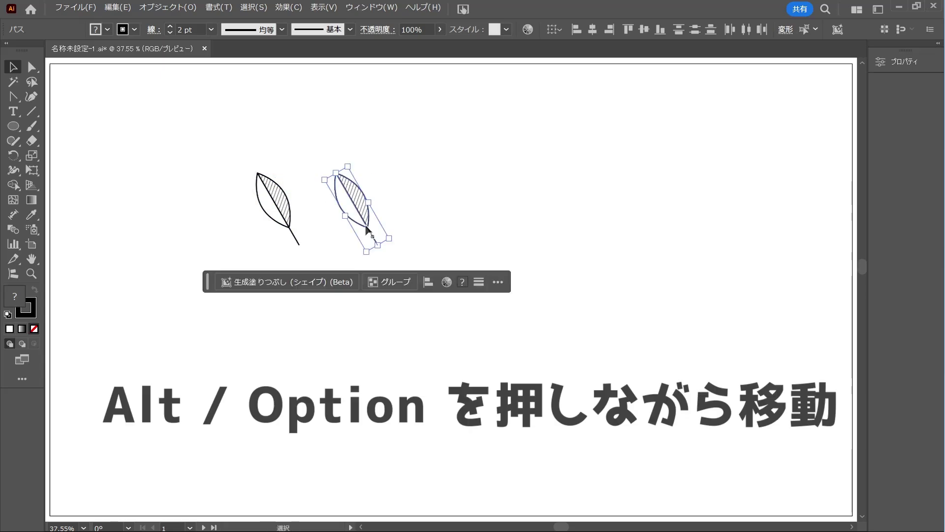
left_click(433, 226)
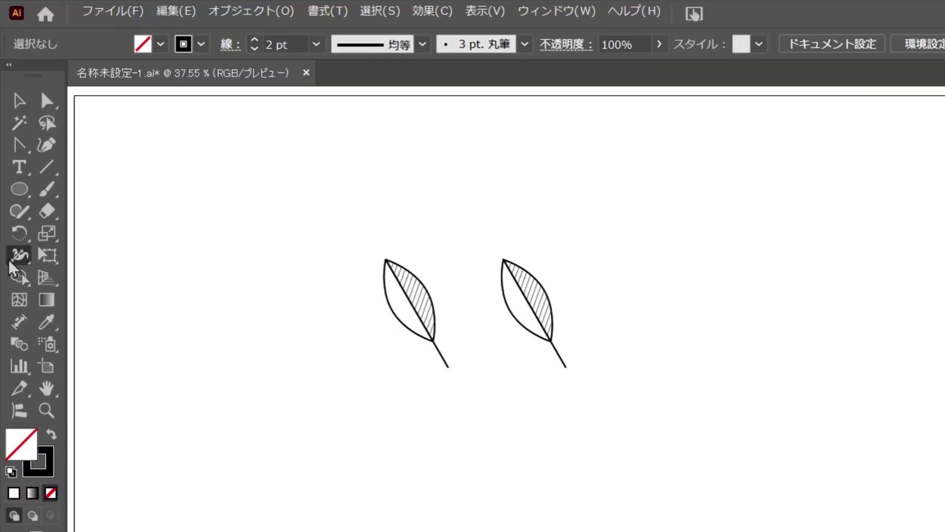
left_click(10, 263)
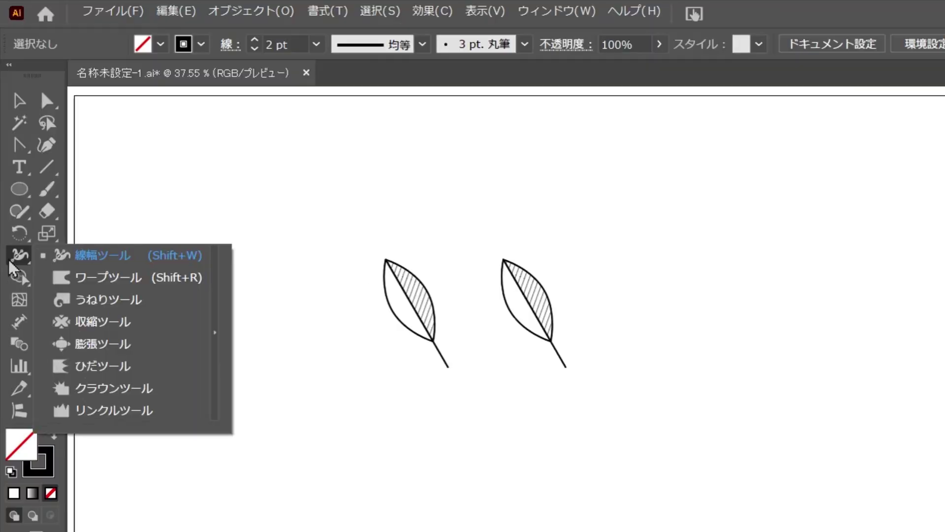
left_click(151, 284)
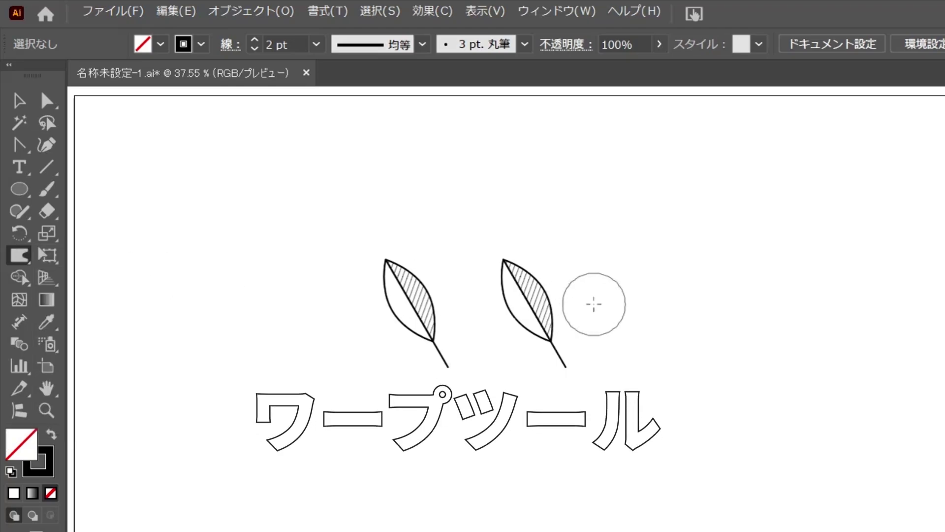
left_click_drag(528, 295, 493, 323)
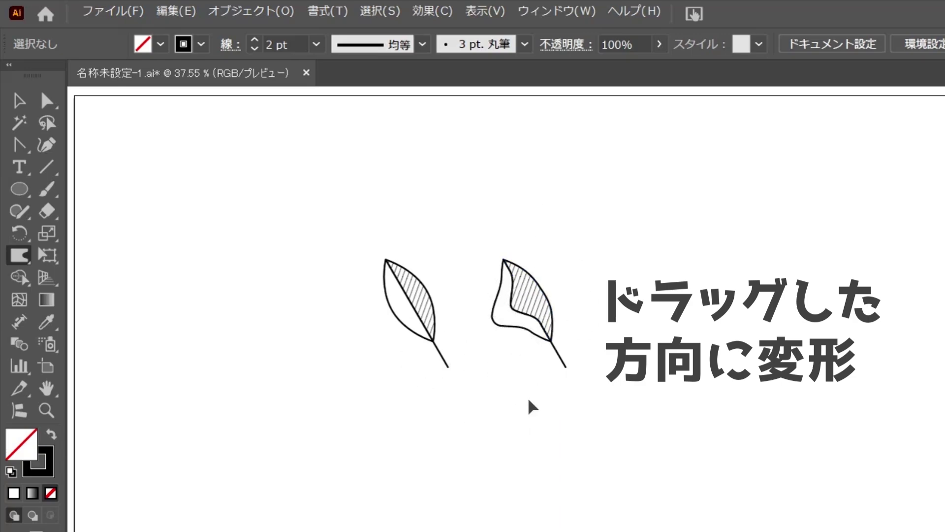
key("ctrl+z")
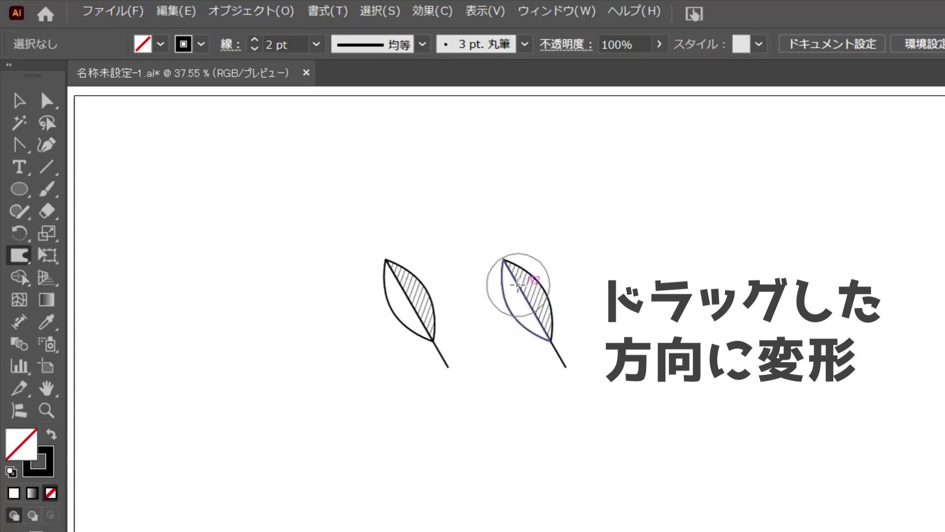
left_click_drag(518, 285, 485, 253)
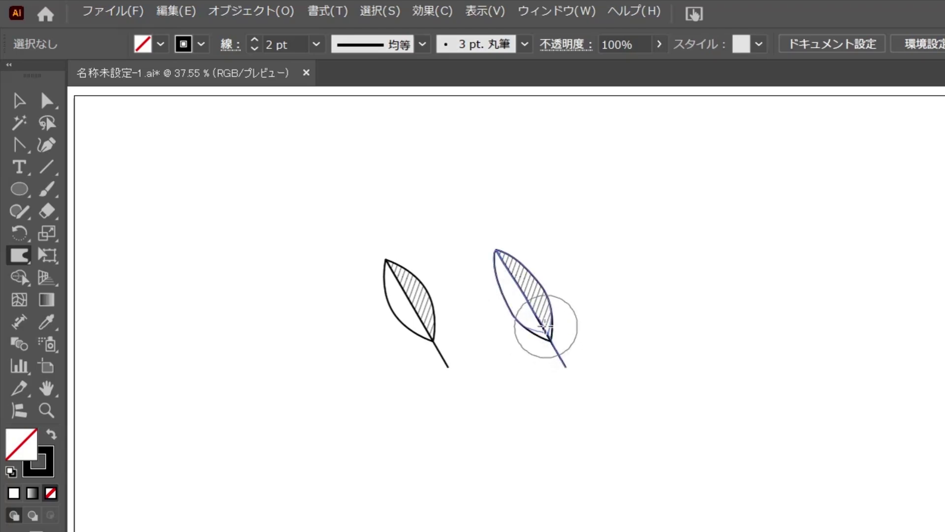
left_click_drag(538, 316, 530, 308)
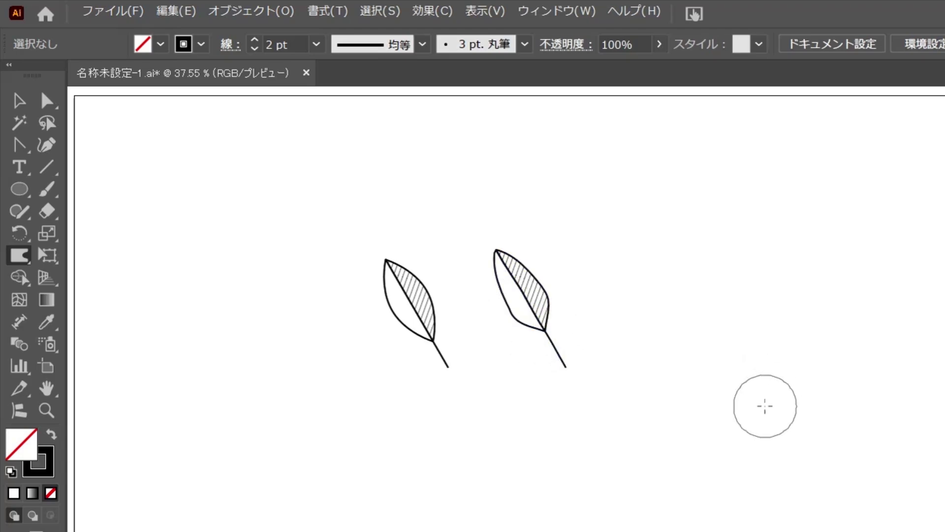
key("v")
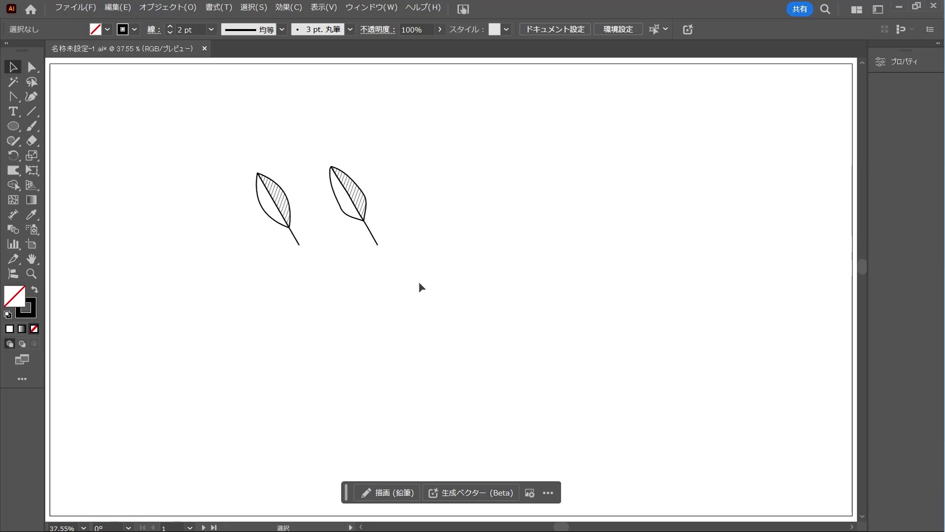
mouse_move(236, 141)
left_mouse_down()
mouse_move(291, 242)
mouse_move(451, 227)
left_mouse_up()
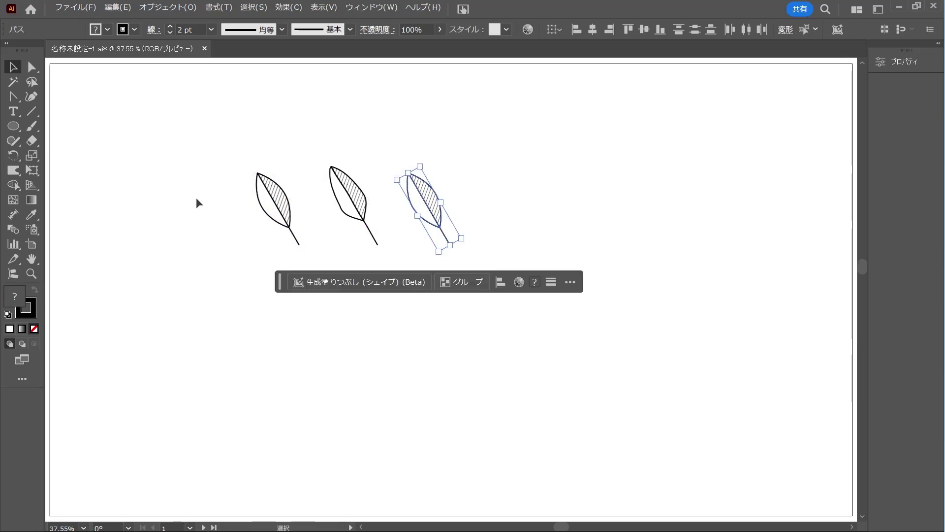
Warp the third leaf's tip into a different shape, undoing a narrowing attempt first.
key("shift+r")
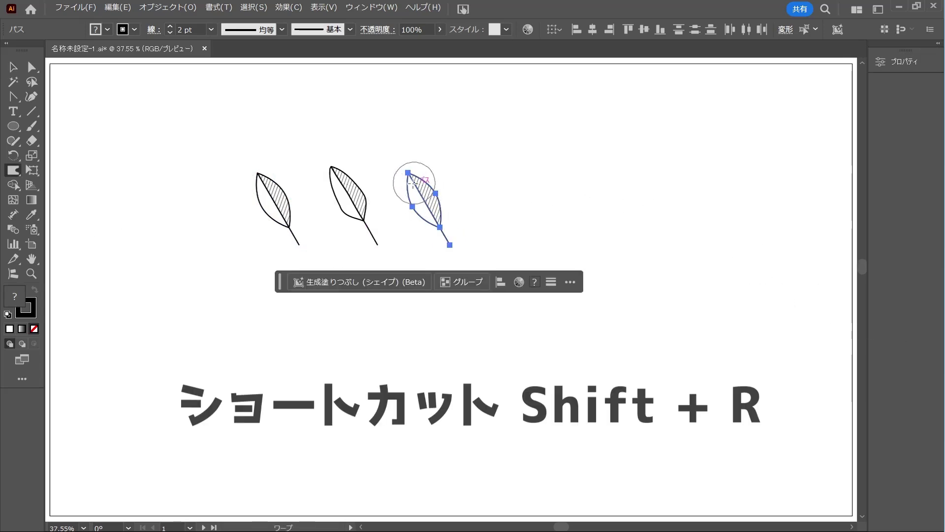
left_click_drag(414, 183, 401, 158)
key("v")
key("ctrl+z")
key("shift+r")
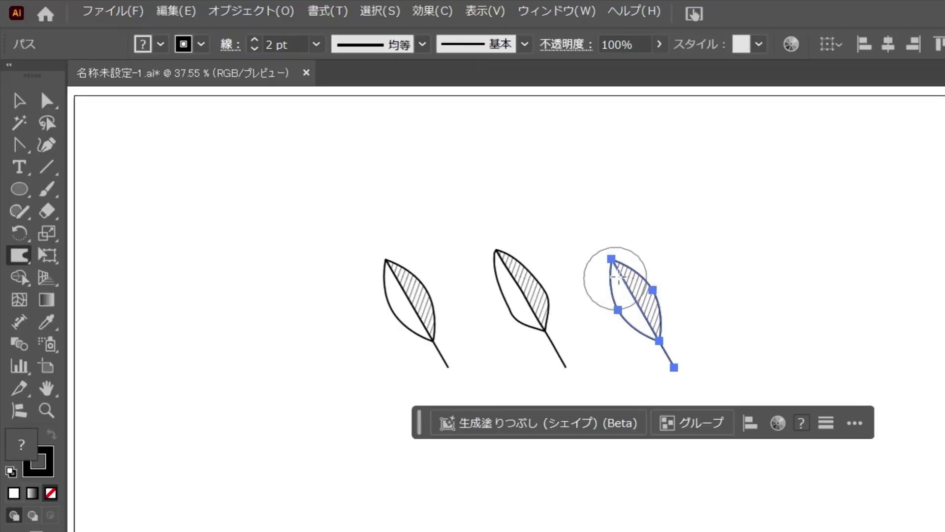
left_click_drag(617, 277, 621, 263)
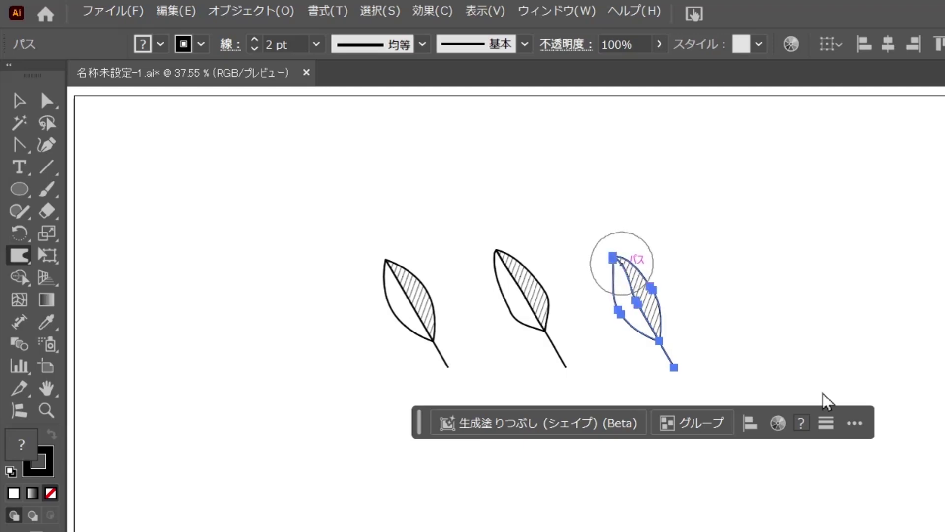
key("v")
left_click(831, 290)
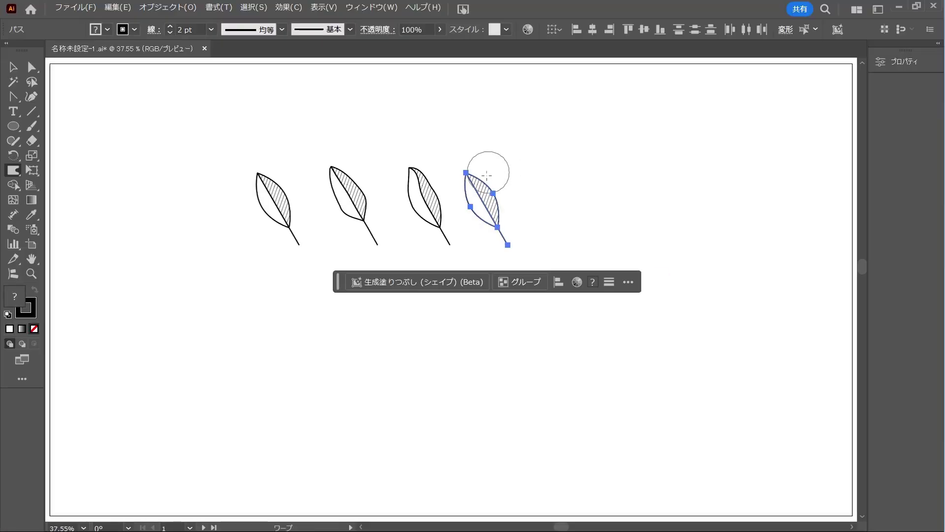
Warp the fourth leaf's outline, then copy the first leaf rightward and warp it as the fifth.
left_click_drag(477, 187, 501, 206)
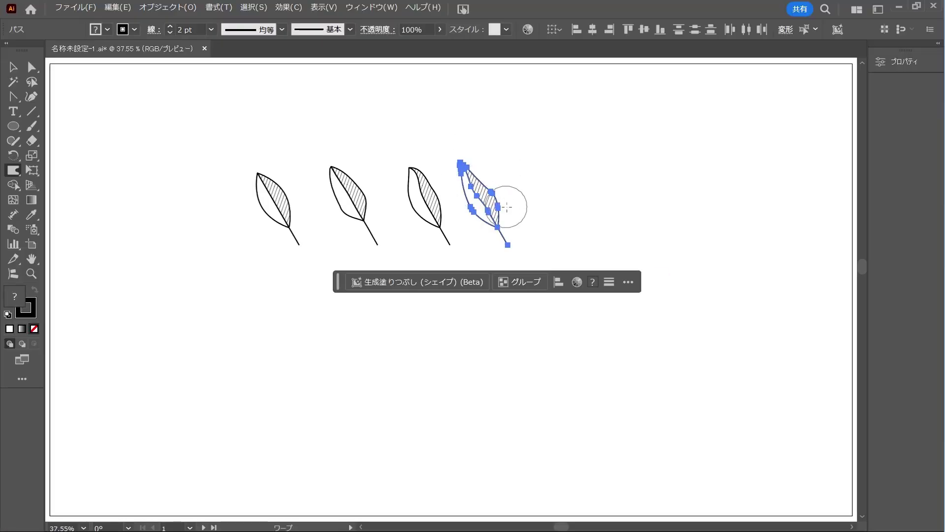
key("v")
left_click(608, 204)
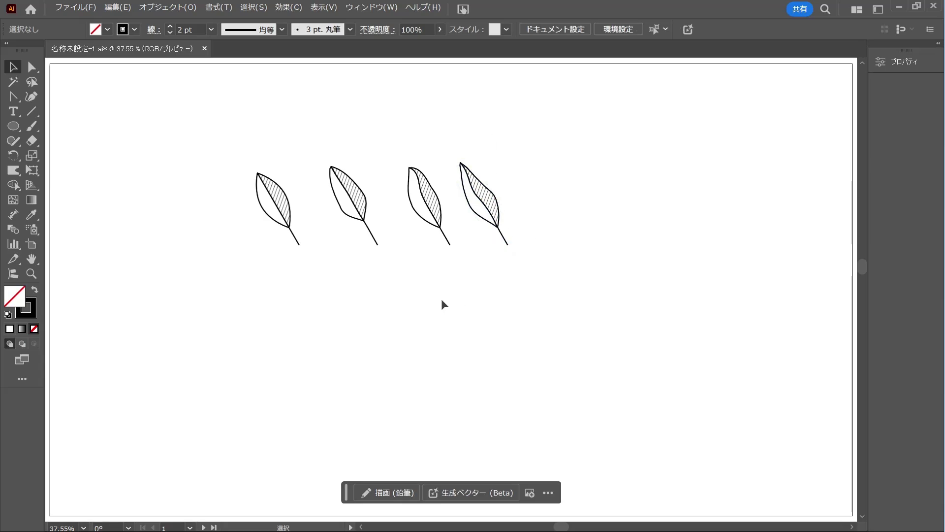
mouse_move(239, 124)
left_mouse_down()
mouse_move(305, 248)
mouse_move(562, 246)
left_mouse_up()
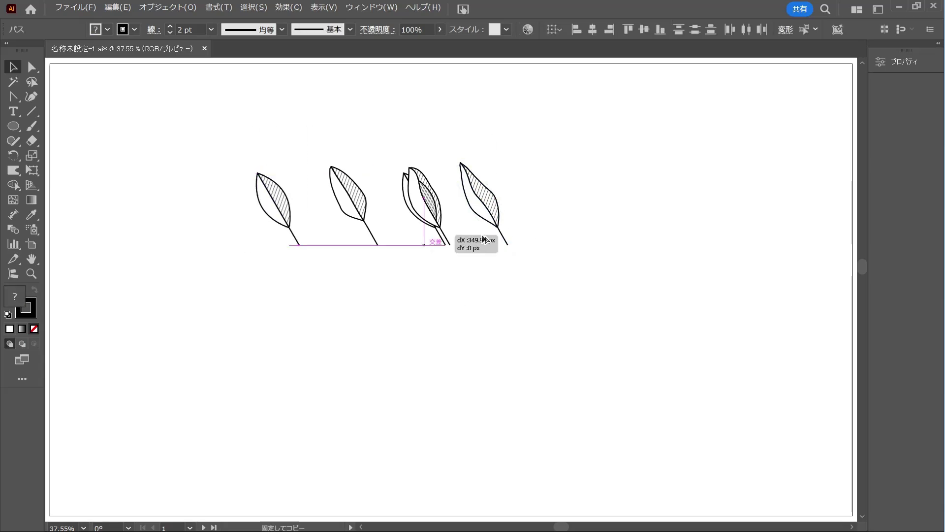
key("shift+r")
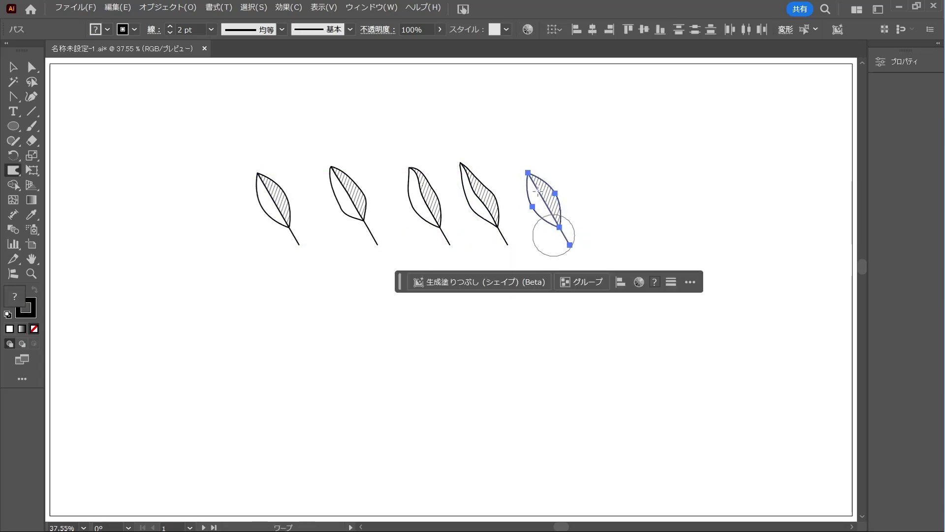
left_click_drag(534, 185, 517, 156)
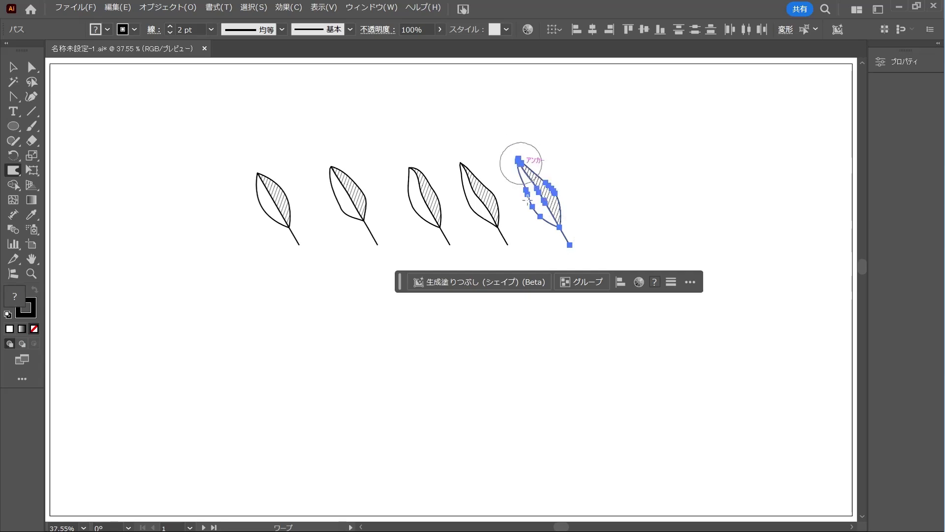
left_click_drag(530, 210, 559, 228)
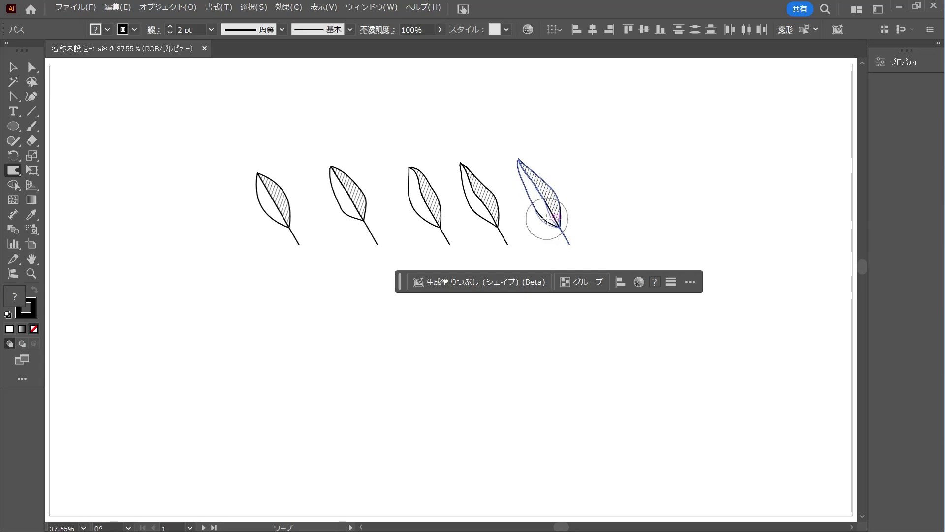
key("v")
left_click(650, 208)
Copy the first leaf to the far right and warp it into a distinct sixth leaf.
left_click_drag(284, 213, 623, 212)
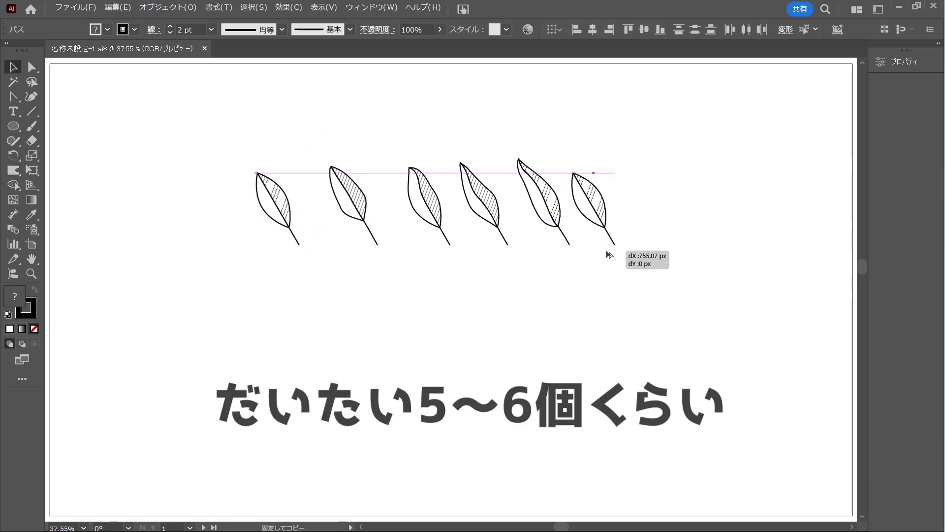
key("shift+r")
mouse_move(608, 177)
left_mouse_down()
mouse_move(606, 196)
mouse_move(633, 190)
left_mouse_up()
key("v")
left_click(683, 206)
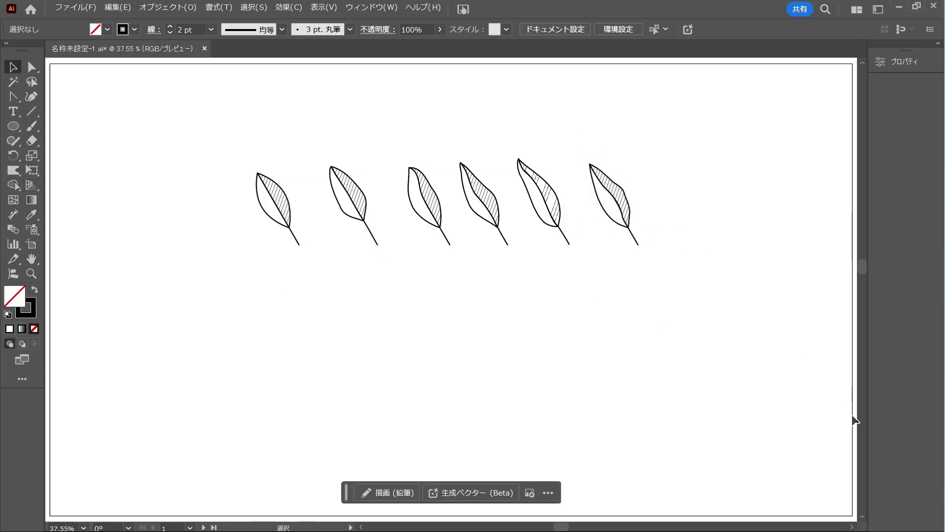
Make horizontally reflected copies of all six leaves about the stem tip with the Reflect tool.
left_click_drag(717, 129, 222, 257)
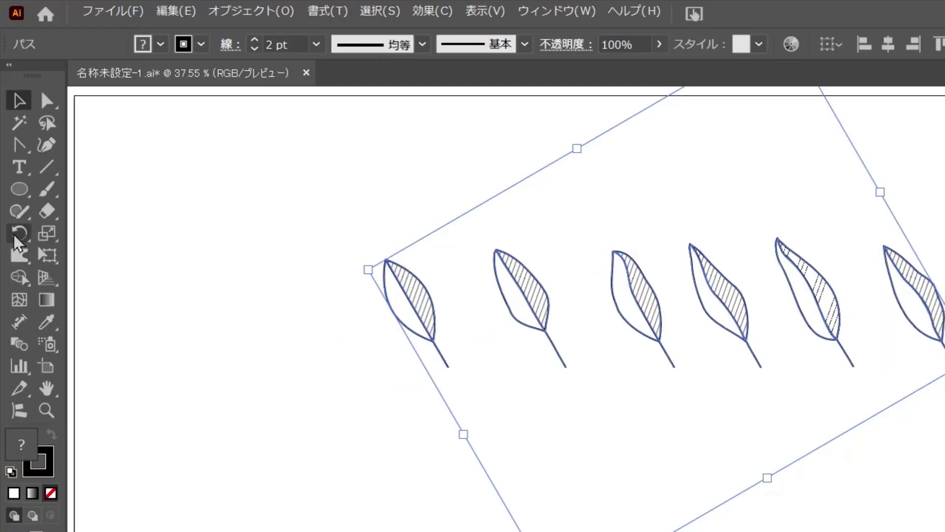
left_click(13, 156)
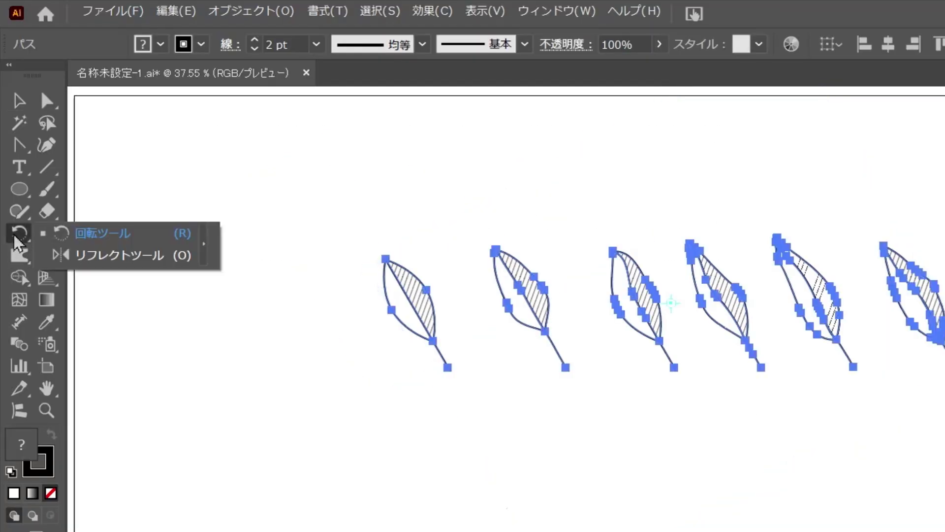
left_click(105, 266)
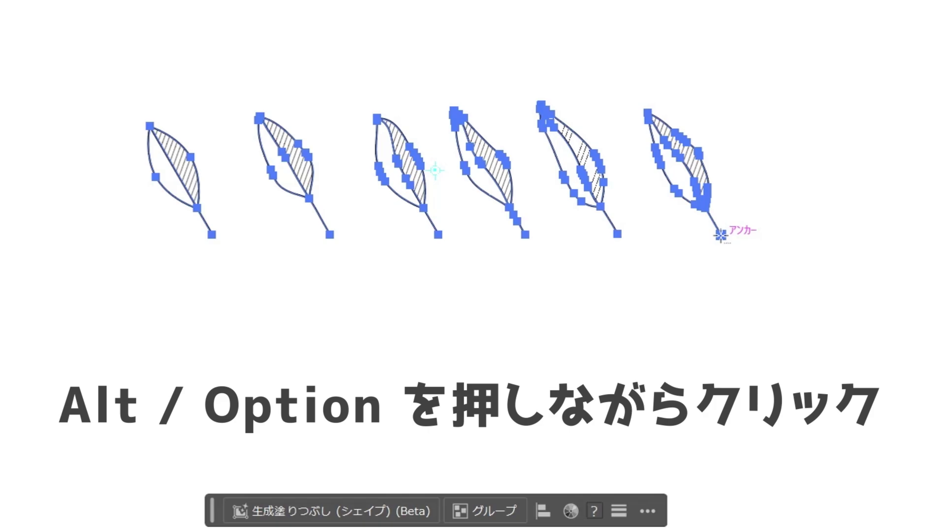
left_click(720, 234, "alt")
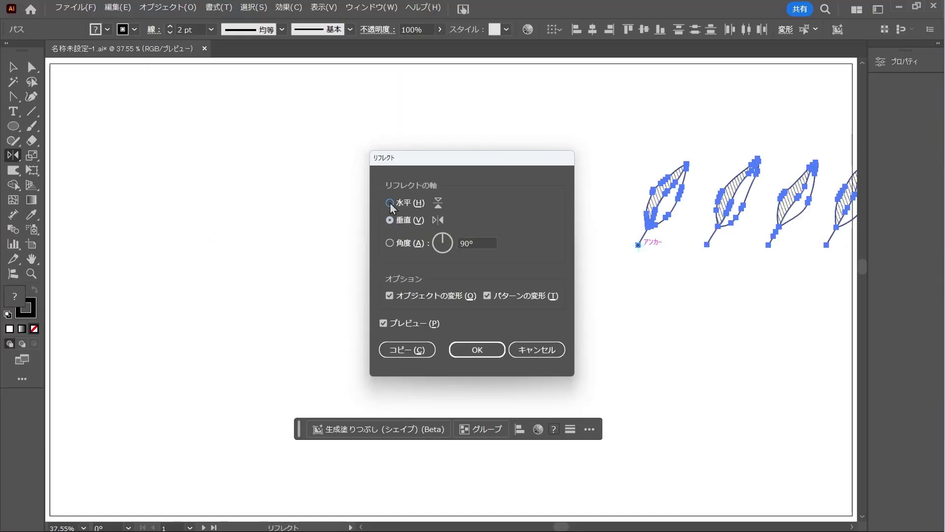
left_click(390, 202)
mouse_move(448, 159)
left_mouse_down()
mouse_move(724, 142)
mouse_move(716, 138)
left_mouse_up()
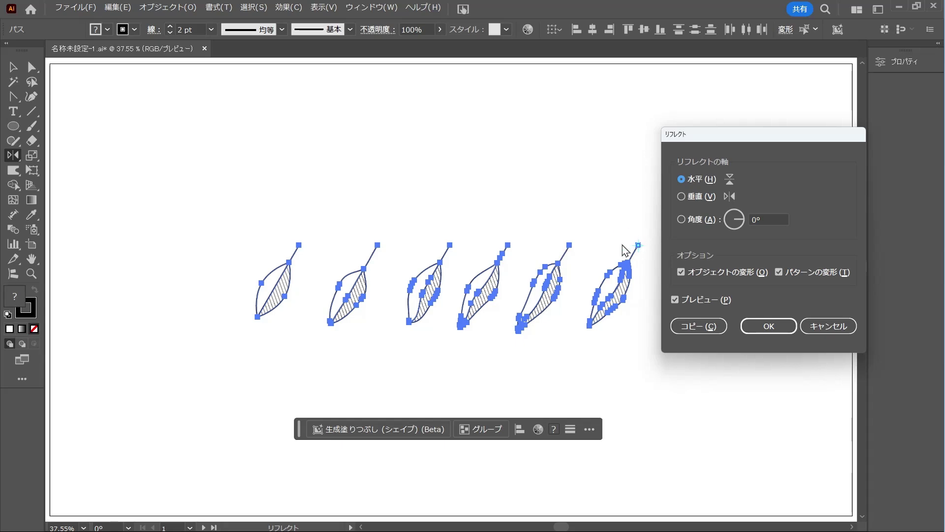
left_click(694, 327)
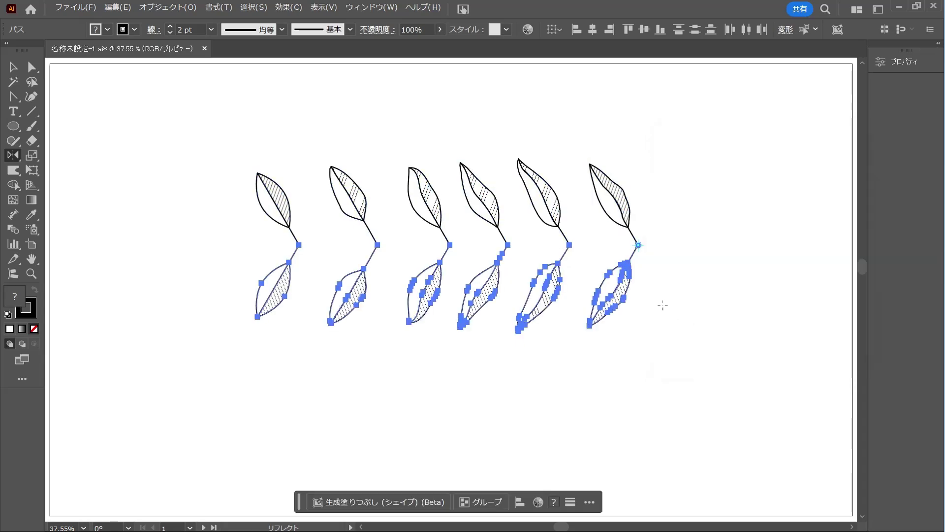
key("v")
left_click(707, 261)
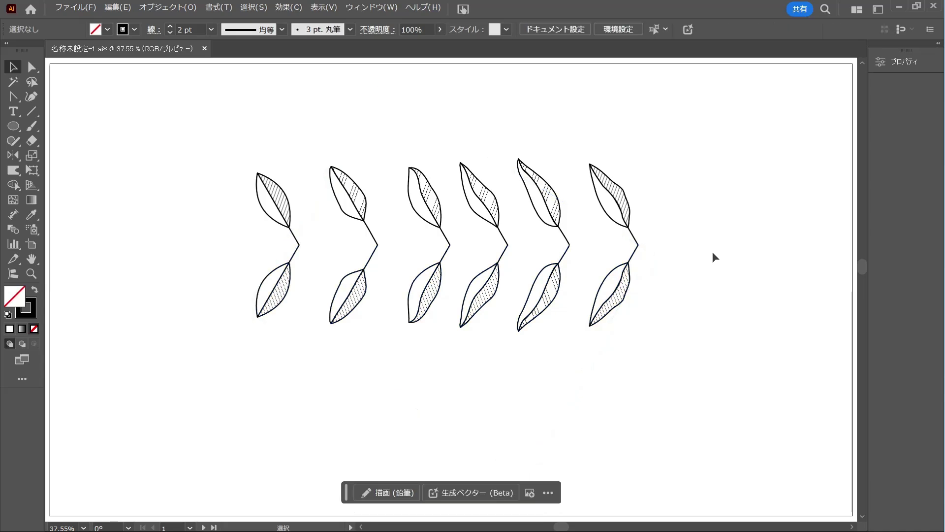
left_click(275, 303)
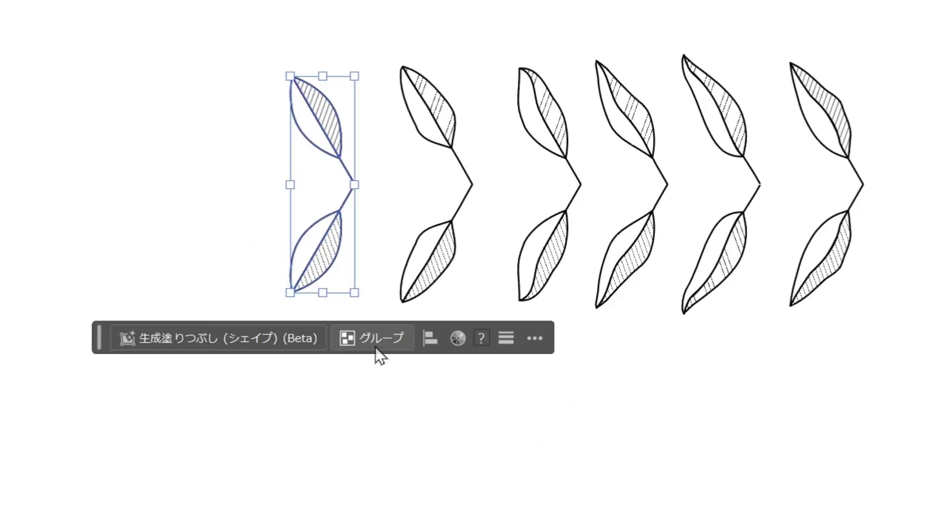
Group the first three leaf pairs, nudging the leftmost pair into position.
left_click(375, 347)
mouse_move(296, 235)
left_mouse_down()
mouse_move(283, 251)
mouse_move(305, 271)
left_mouse_up()
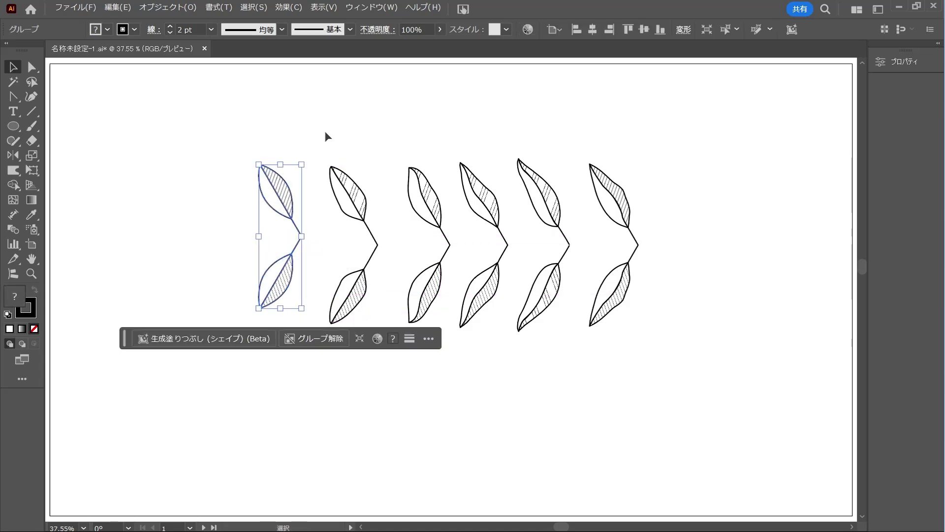
left_click_drag(324, 131, 375, 308)
left_click_drag(399, 150, 463, 325)
left_click(463, 353)
Group the fourth, fifth and sixth leaf pairs separately, then deselect.
left_click_drag(456, 148, 515, 285)
key("ctrl+g")
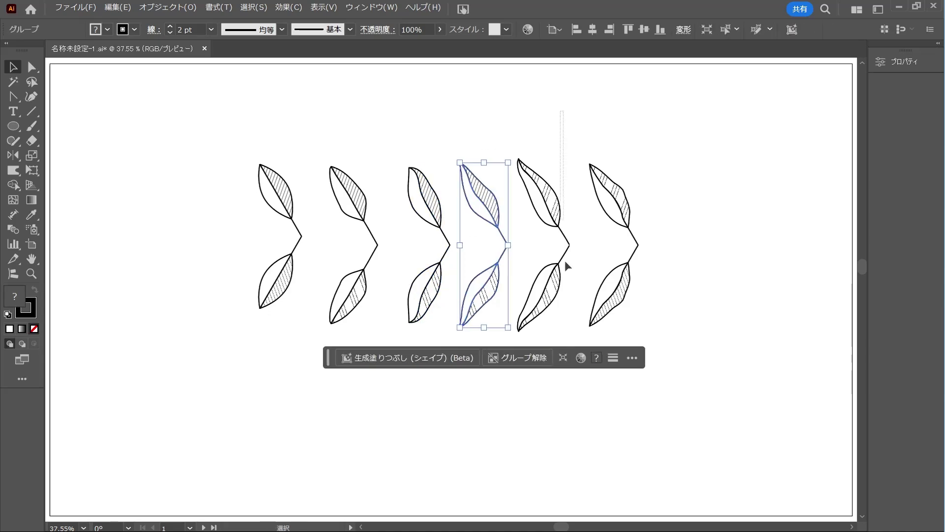
left_click_drag(548, 111, 574, 335)
key("ctrl+g")
mouse_move(675, 152)
left_mouse_down()
mouse_move(641, 256)
mouse_move(664, 320)
left_mouse_up()
key("ctrl+g")
left_click(726, 273)
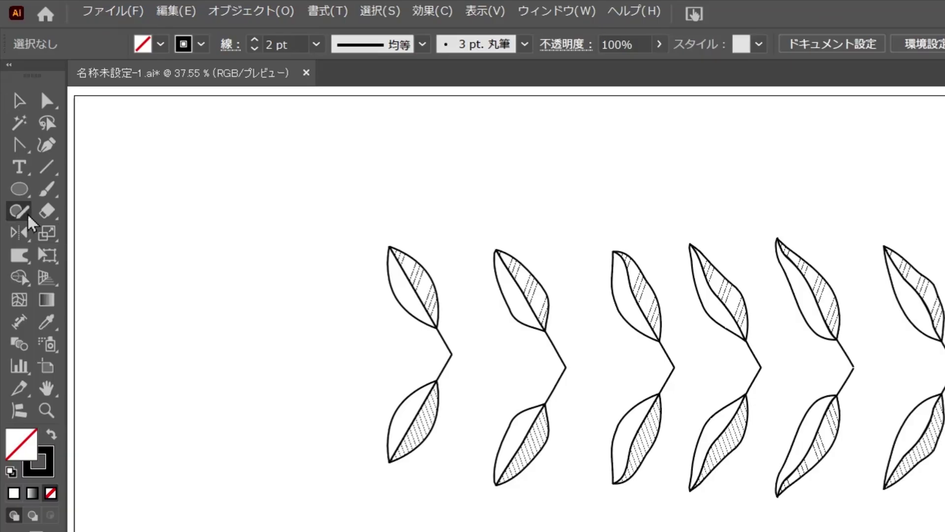
left_click(19, 141)
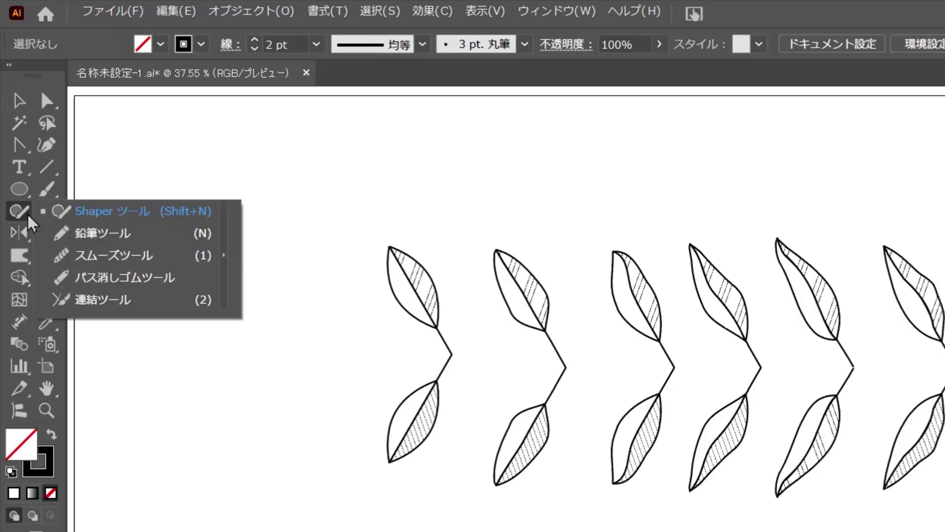
Draw a long curved stem on the right side with the Pencil tool.
left_click(119, 235)
mouse_move(758, 113)
left_mouse_down()
mouse_move(768, 153)
mouse_move(701, 331)
mouse_move(601, 379)
left_mouse_up()
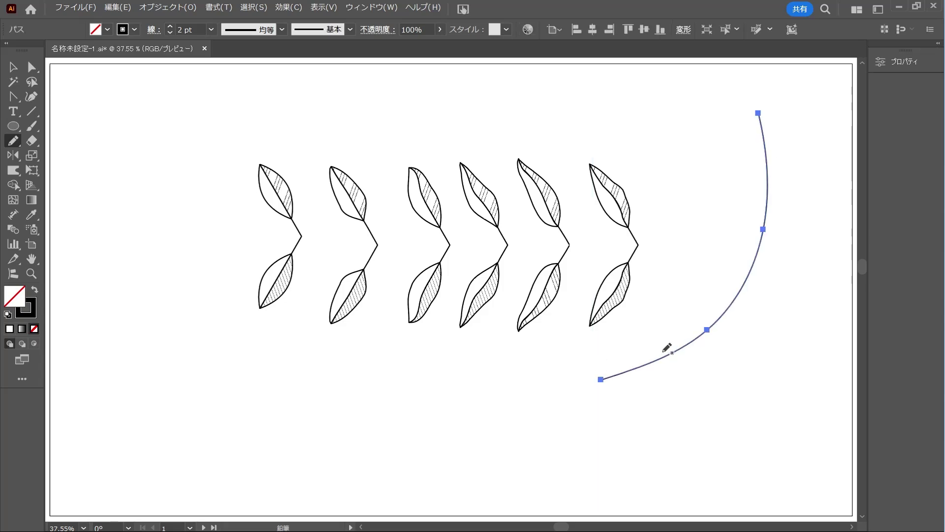
key("v")
Deselect the curve and marquee-select all six leaf pairs together.
left_click(653, 188)
left_click_drag(187, 140, 669, 266)
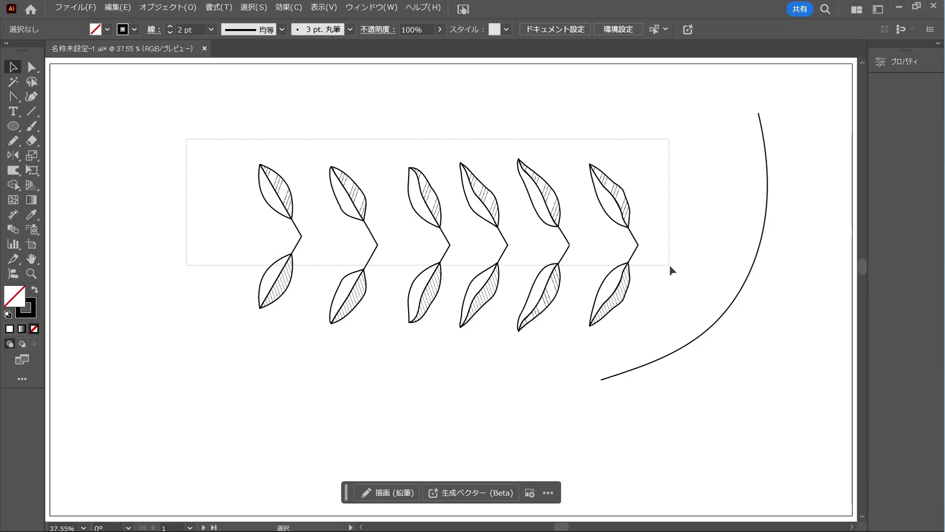
left_click_drag(669, 265, 669, 265)
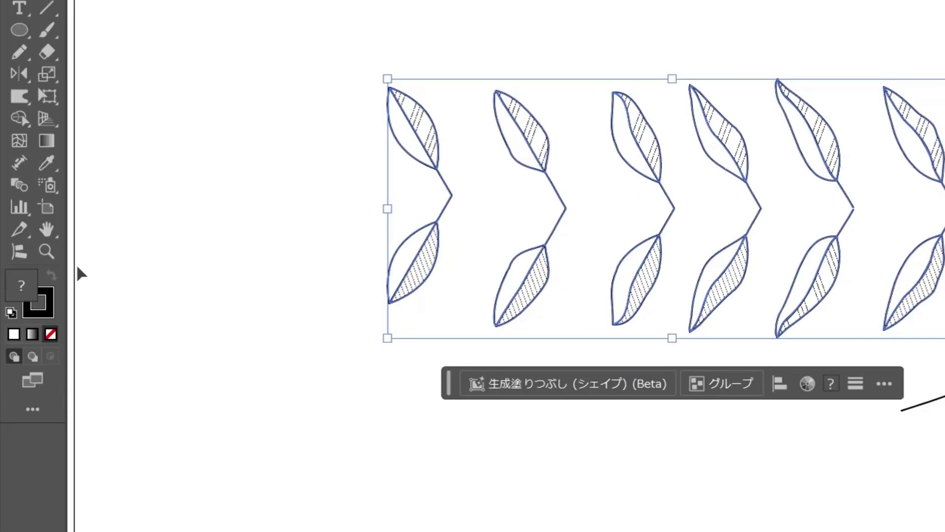
Attach the six leaf pairs along the curved stem with Objects on Path.
left_click(27, 257)
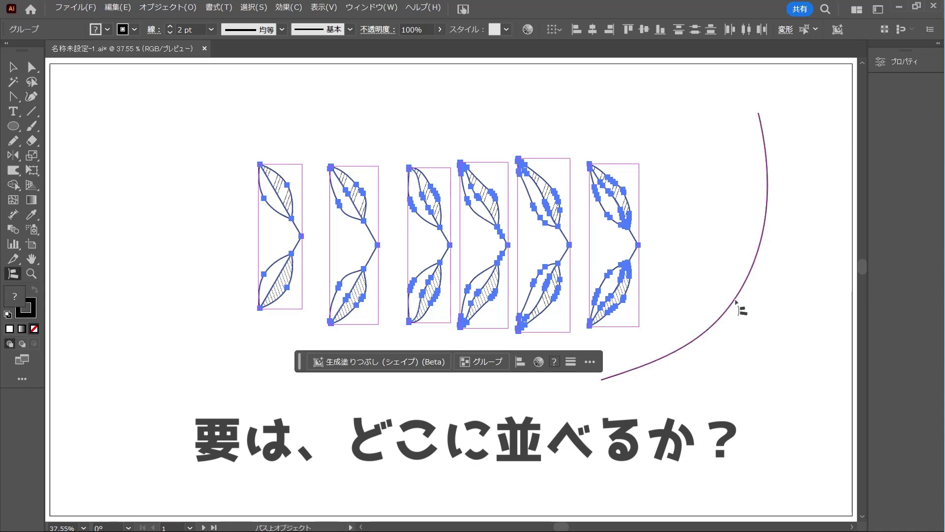
left_click(736, 304)
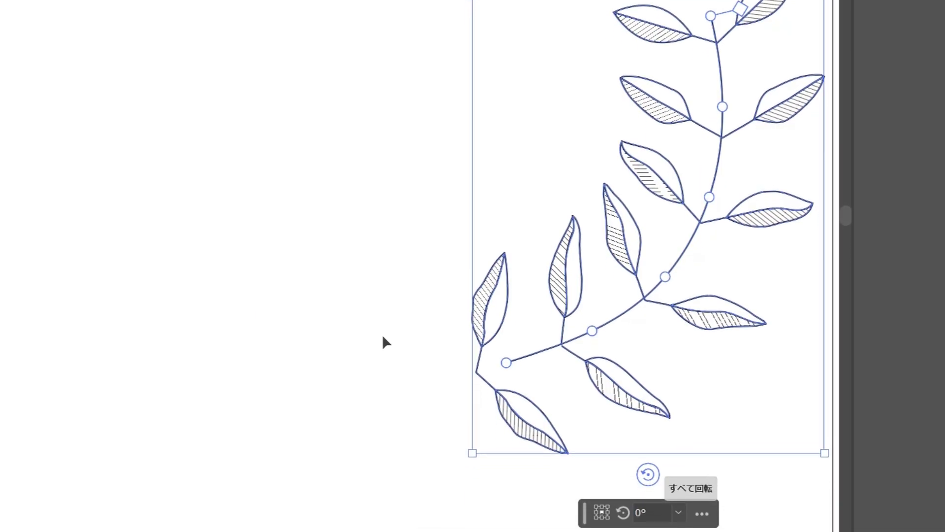
left_click(640, 197)
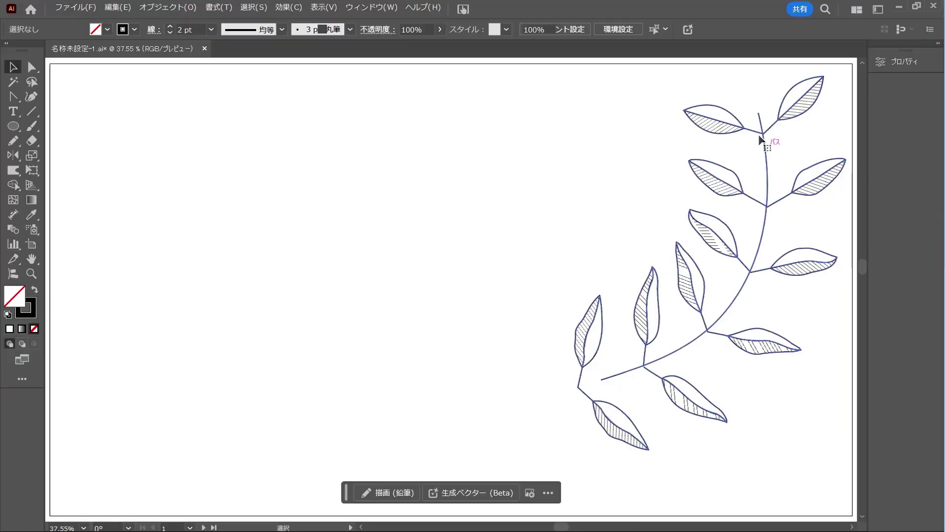
left_click(761, 140)
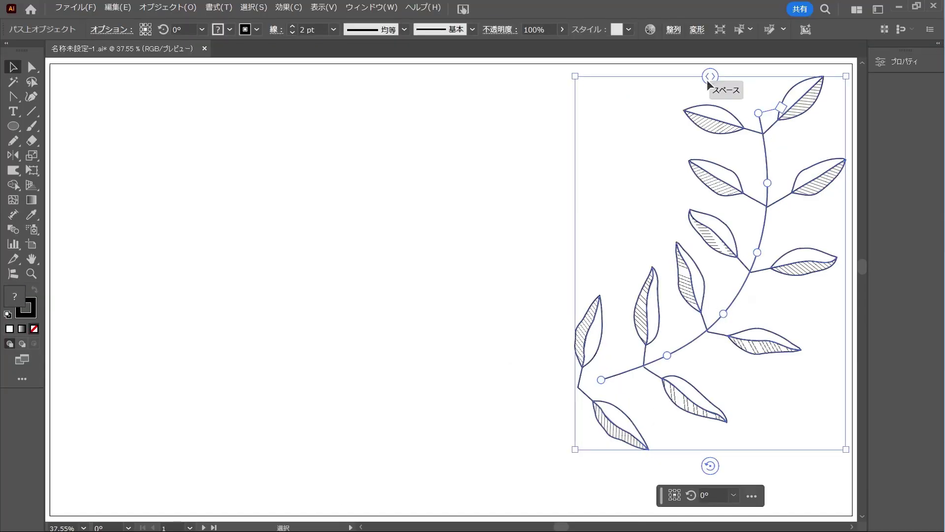
Adjust the leaf spacing on the stem and slide the leaves along it.
left_click_drag(709, 77, 677, 88)
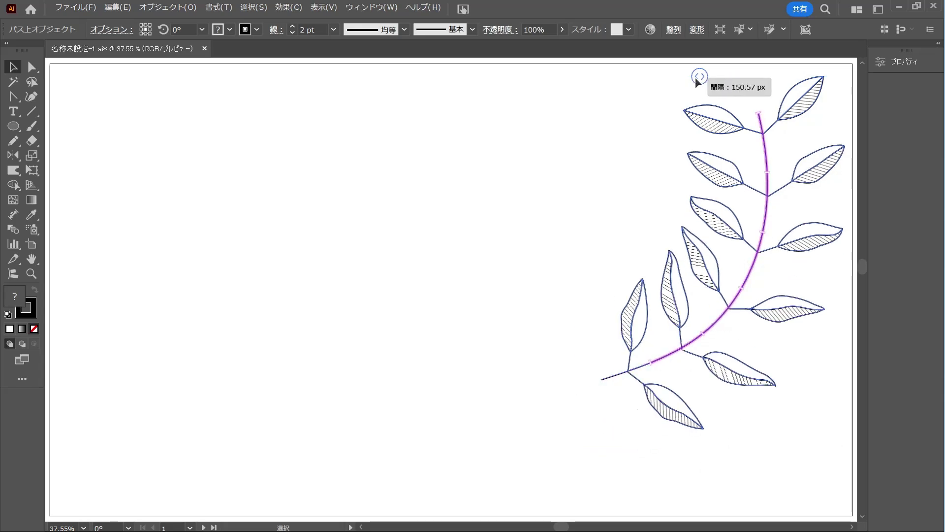
left_click_drag(678, 90, 695, 97)
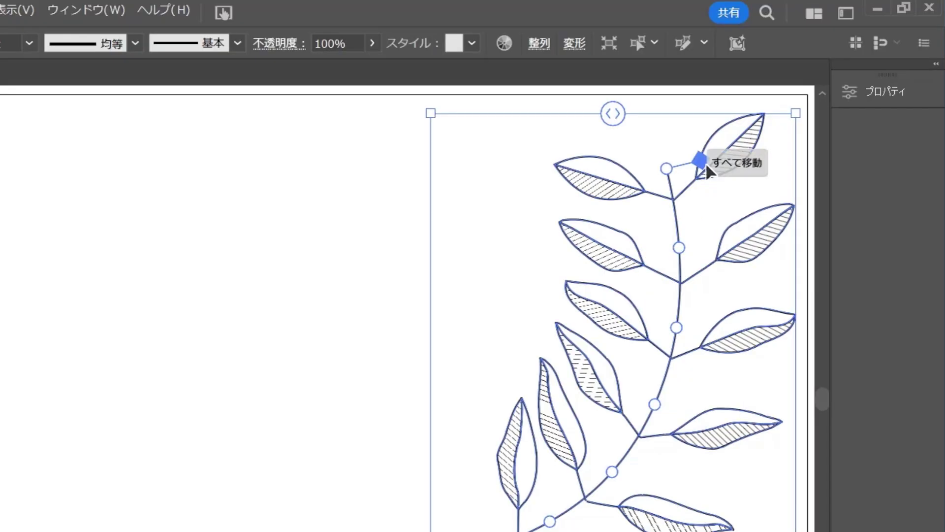
left_click_drag(705, 168, 793, 178)
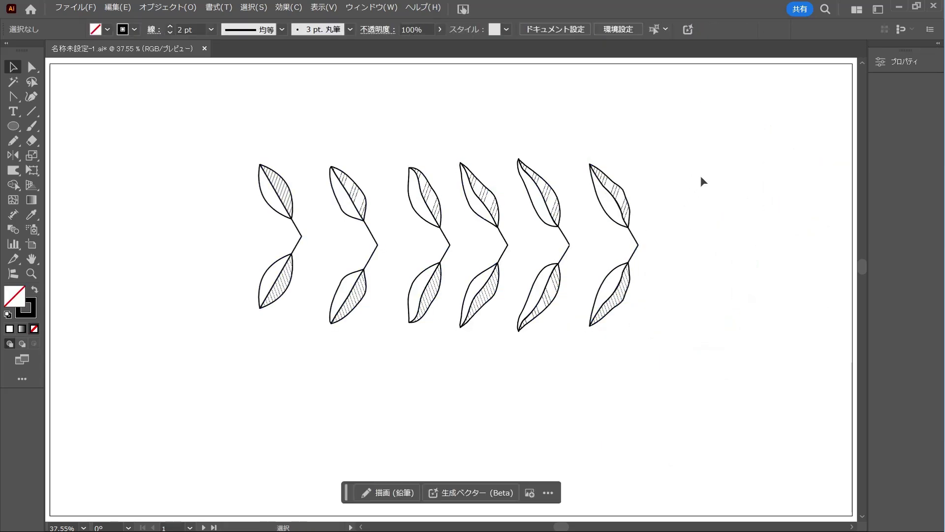
Ungroup a copied leaf pair to isolate a single spare leaf.
left_click_drag(272, 339, 324, 331)
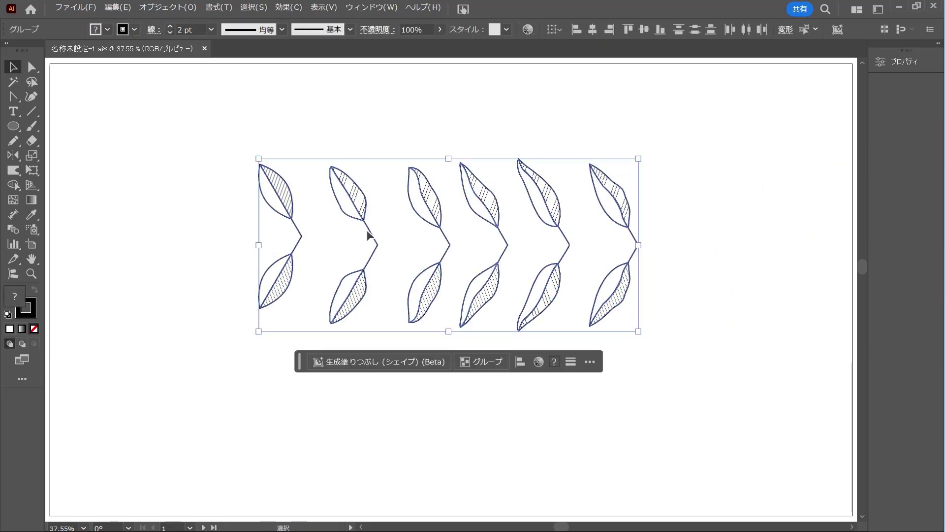
key("a")
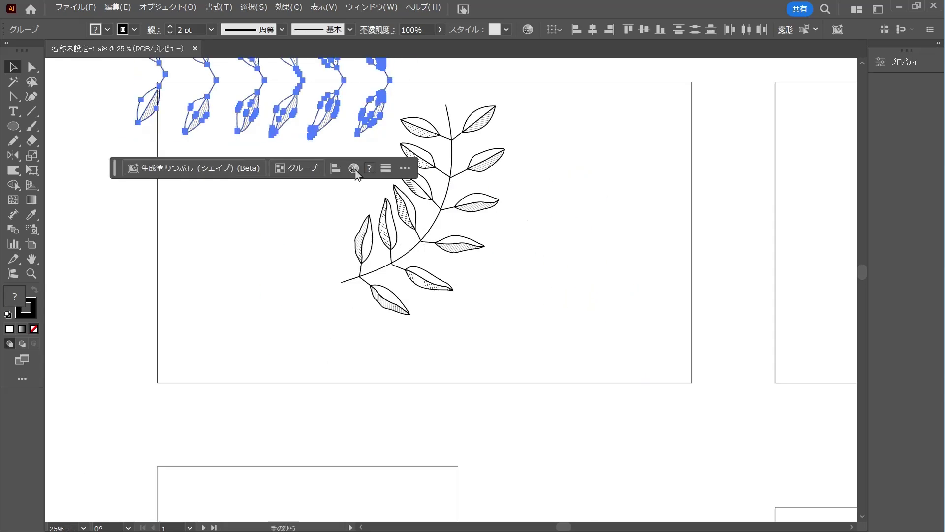
scroll(532, 252, "up", 1)
scroll(541, 207, "down", 2)
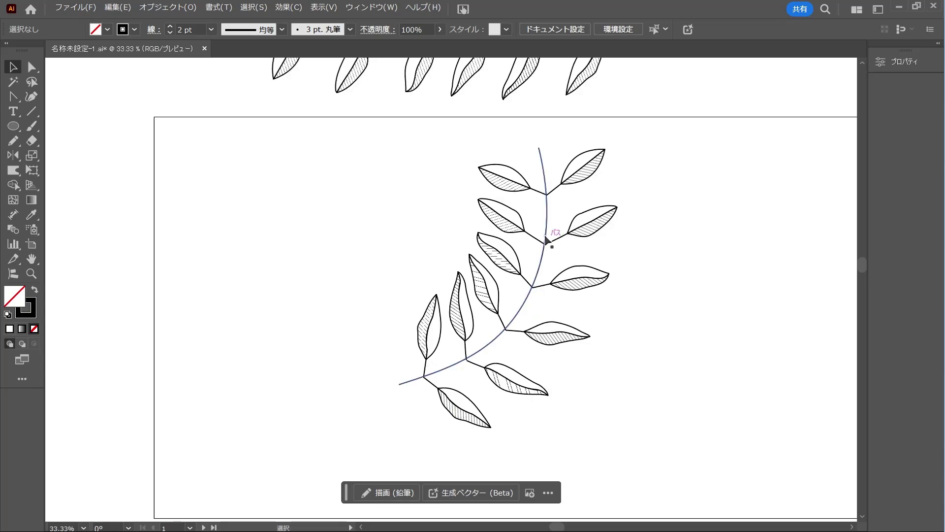
scroll(529, 153, "up", 3)
mouse_move(328, 191)
left_mouse_down()
mouse_move(224, 257)
mouse_move(568, 269)
left_mouse_up()
key("ctrl+shift+g")
left_click(291, 271)
left_click(219, 266)
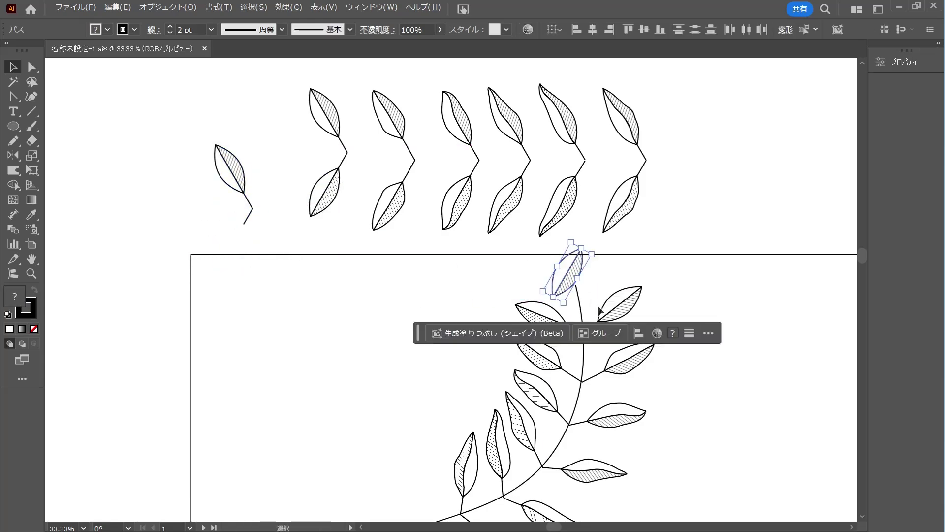
key("ctrl+z")
Move the branch down-left and place the spare leaf on the stem tip.
key("ctrl+0")
left_click_drag(485, 244, 421, 296)
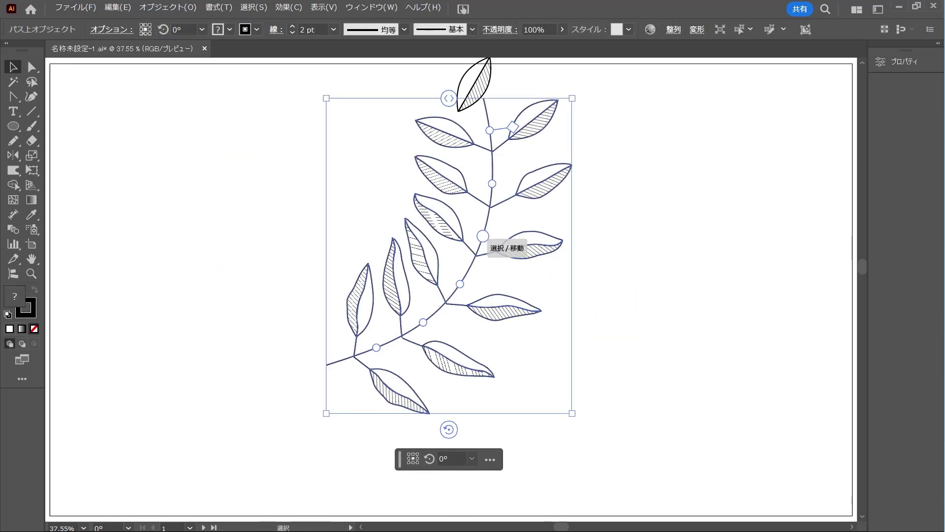
left_click(470, 92)
mouse_move(470, 93)
left_mouse_down()
mouse_move(418, 158)
mouse_move(435, 135)
left_mouse_up()
scroll(418, 158, "up", 4)
Rotate the tip leaf upright and move a leaf pair down the stem.
key("r")
key("ctrl+minus")
mouse_move(548, 185)
left_mouse_down()
mouse_move(394, 155)
mouse_move(546, 216)
left_mouse_up()
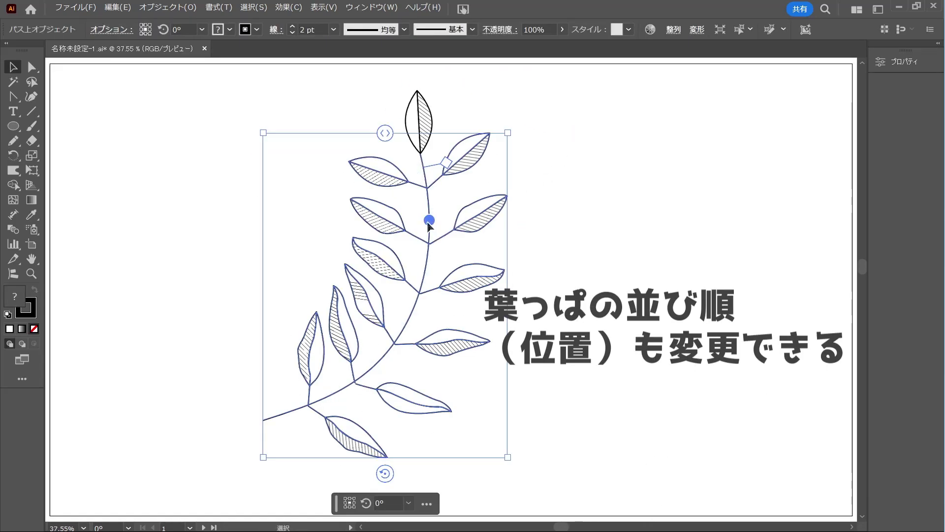
mouse_move(429, 217)
left_mouse_down()
mouse_move(426, 265)
mouse_move(326, 402)
left_mouse_up()
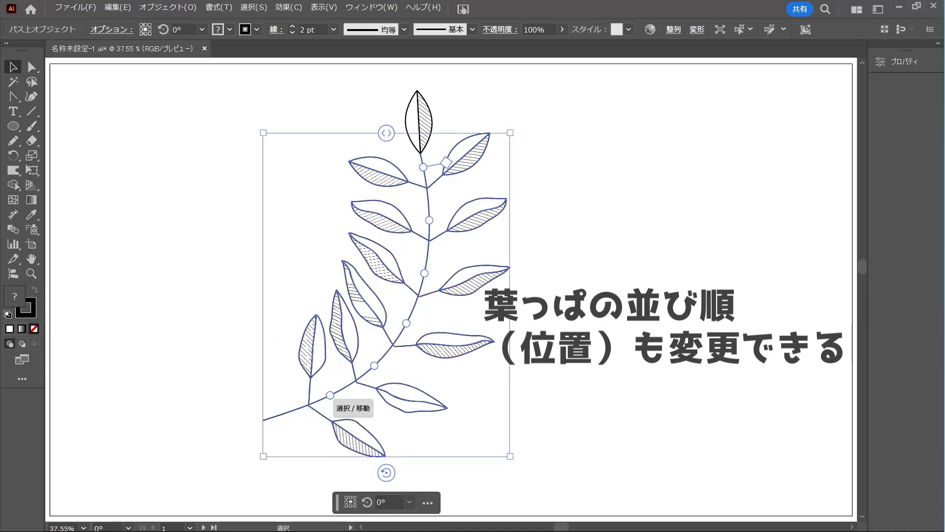
left_click(325, 173)
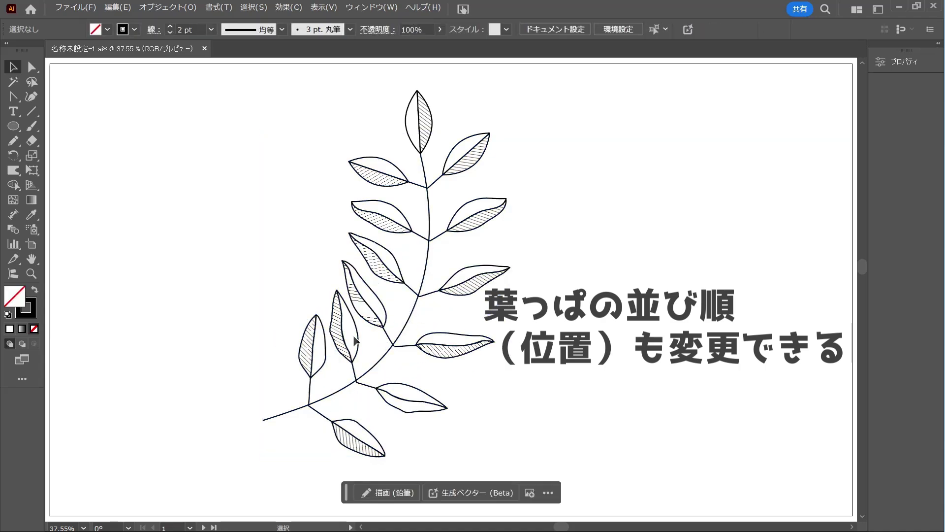
Drag a lower leaf pair's path handle up the stem to reorder the branch.
left_click(344, 385)
left_click_drag(326, 391, 512, 213)
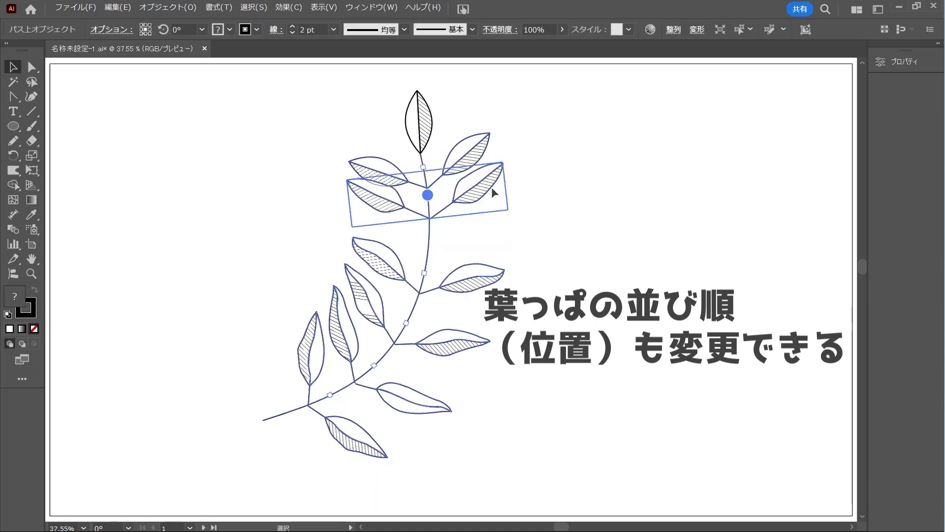
left_click(643, 282)
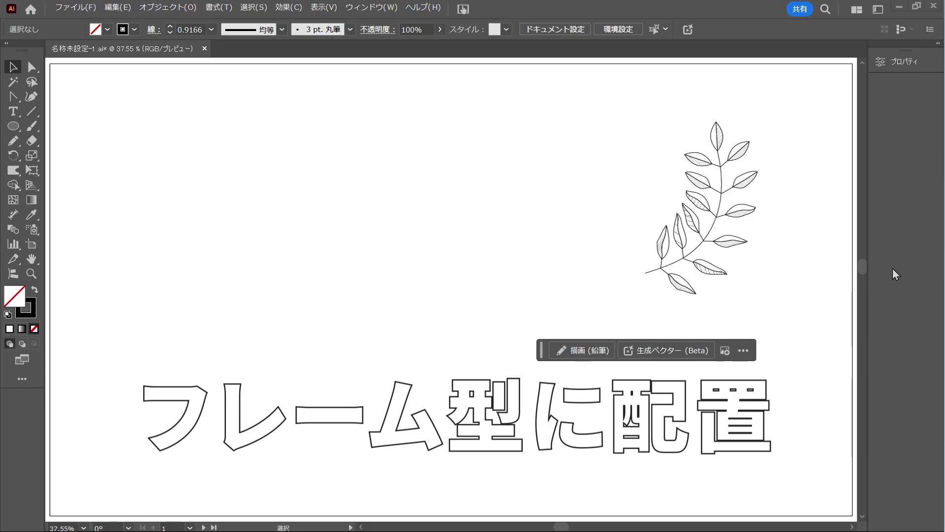
Drag the sprig's stem anchors with Direct Selection to stretch the stem leftward.
key("a")
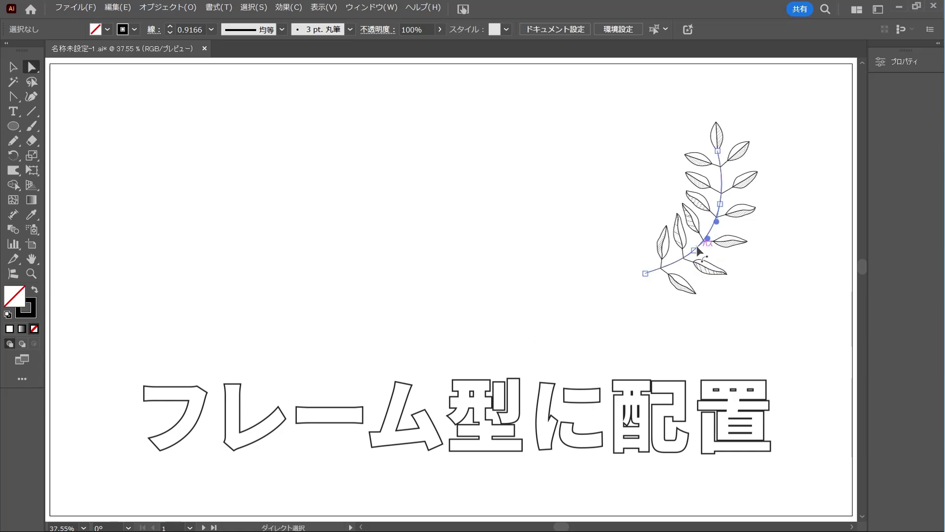
left_click(694, 250)
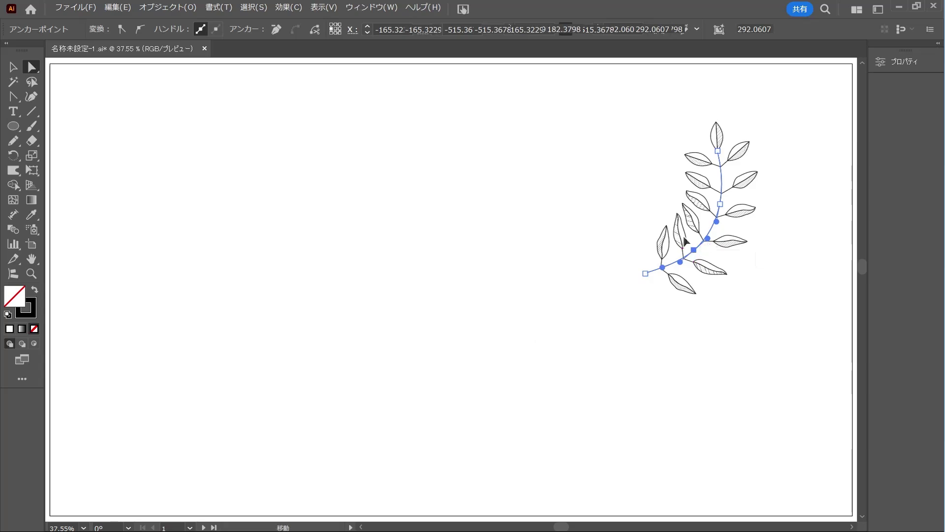
left_click_drag(694, 250, 693, 251)
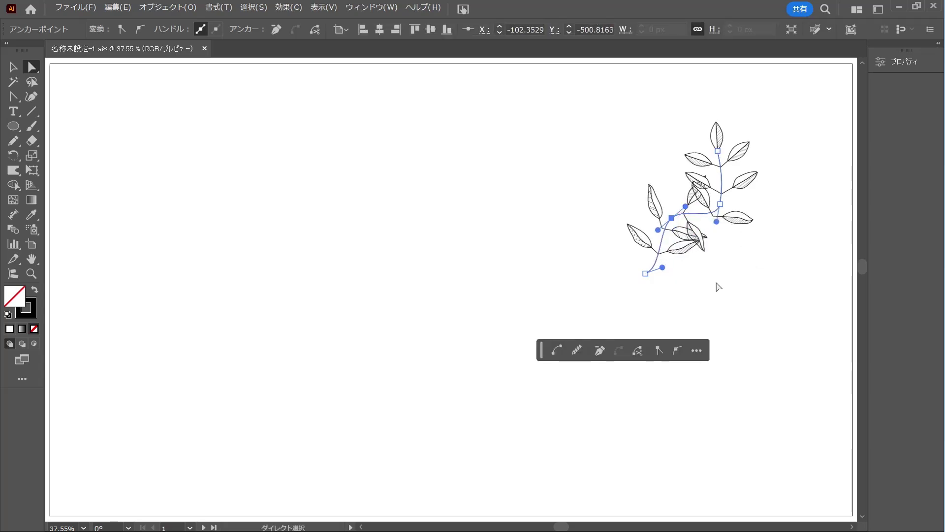
left_click_drag(673, 218, 708, 267)
left_click_drag(645, 273, 471, 303)
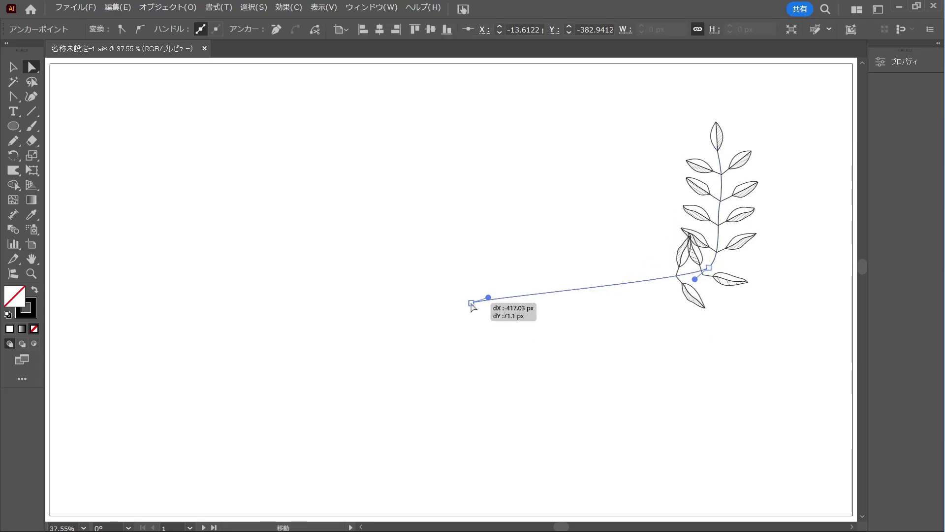
left_click_drag(708, 267, 670, 277)
Undo the stem lengthening to restore the branch's original curve.
left_click(785, 274)
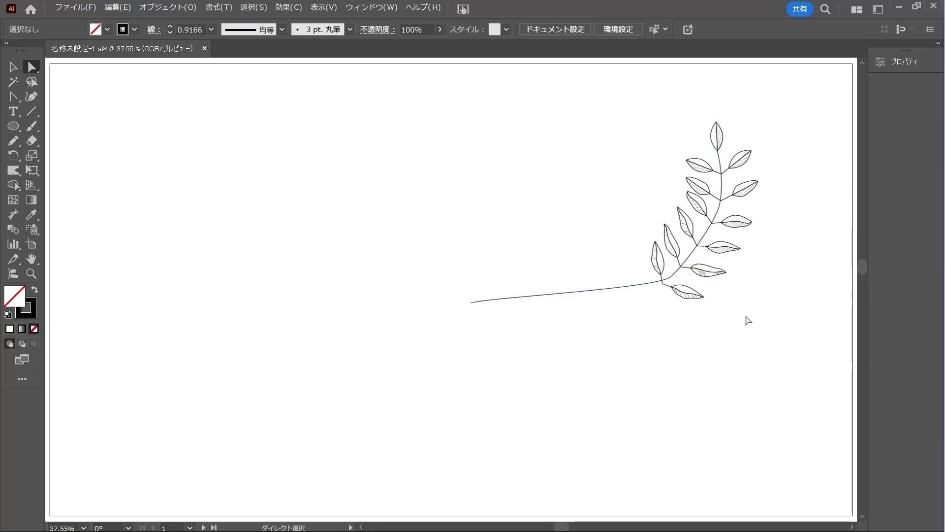
key("ctrl+z")
left_click(14, 127)
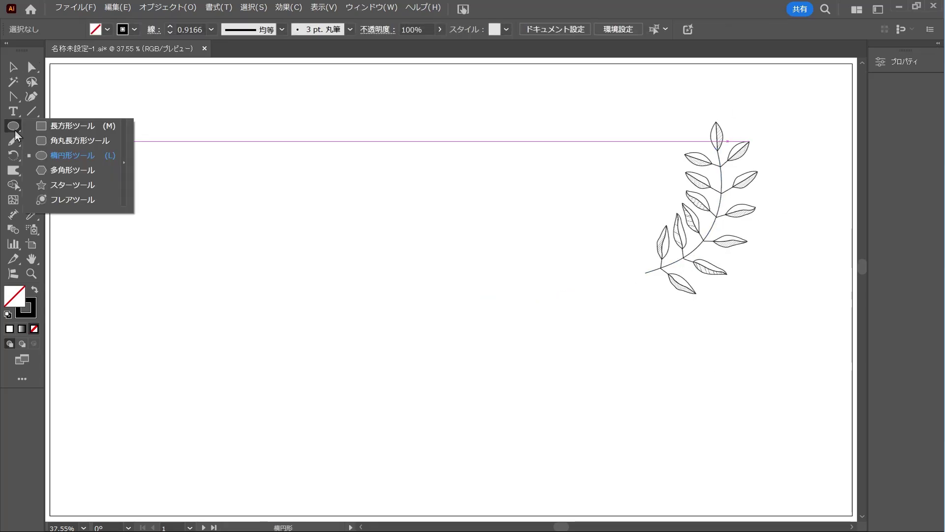
Draw a large circle and move the leaf sprig onto its lower-right edge.
left_click(64, 155)
mouse_move(317, 159)
left_mouse_down()
mouse_move(360, 199)
mouse_move(537, 313)
left_mouse_up()
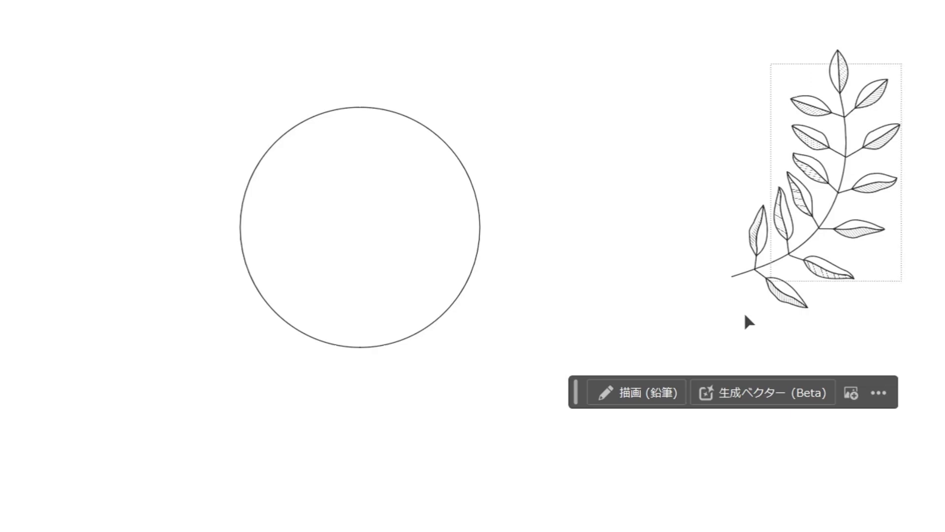
mouse_move(777, 264)
left_mouse_down()
mouse_move(433, 328)
mouse_move(411, 342)
mouse_move(420, 323)
left_mouse_up()
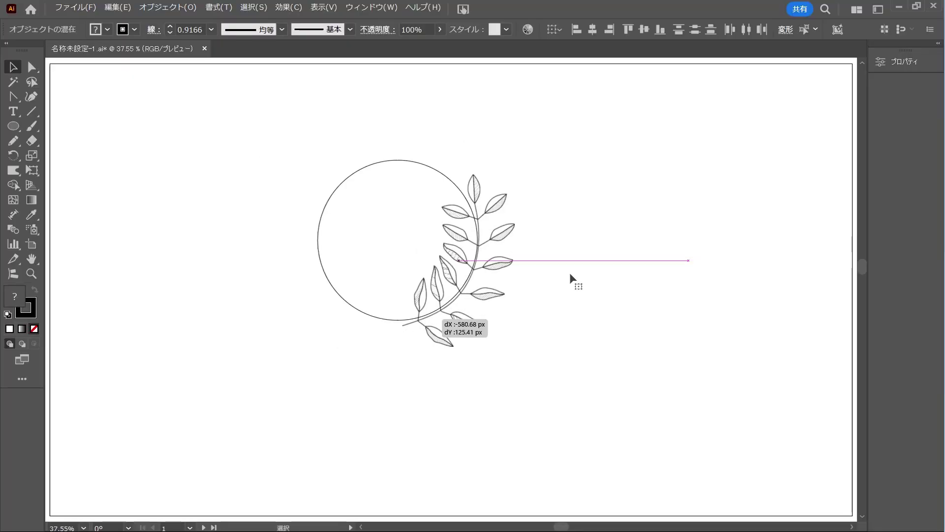
left_click(556, 309)
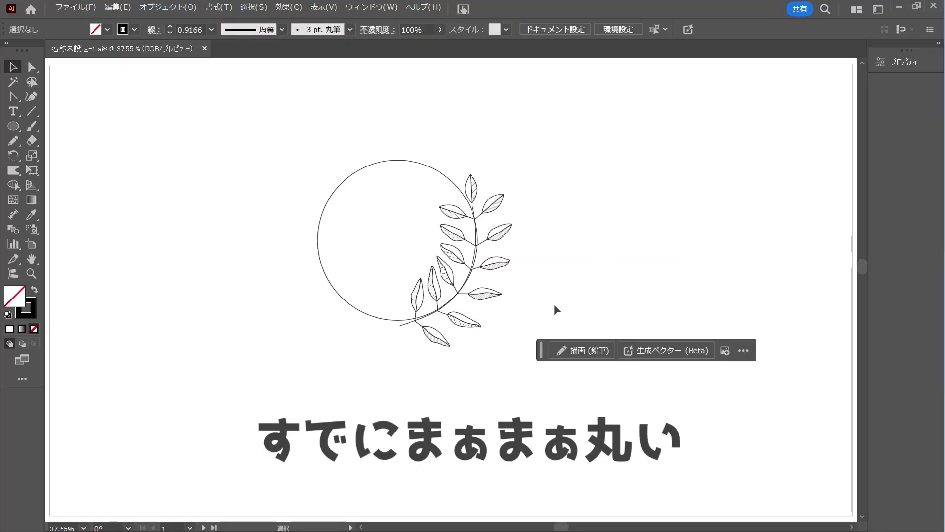
left_click(416, 330)
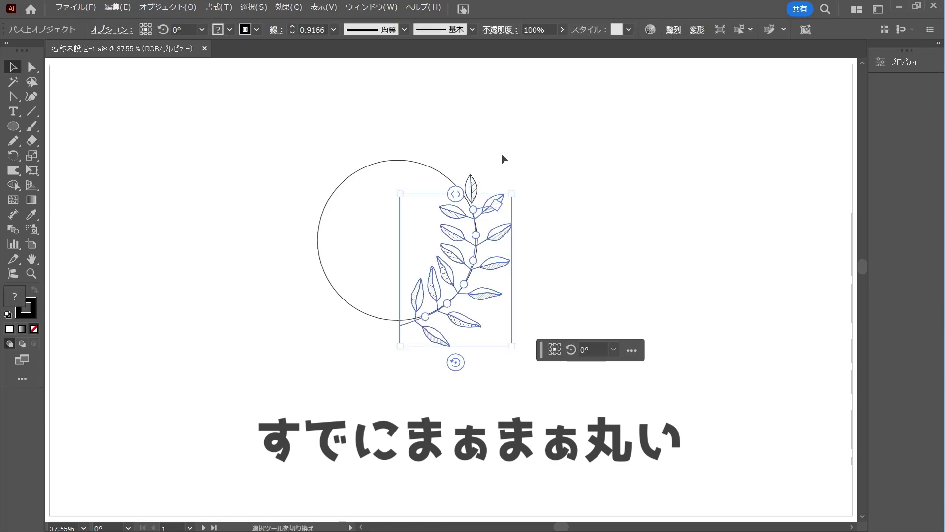
Copy the sprig above the circle and rotate the copy around its left side.
left_click(468, 192)
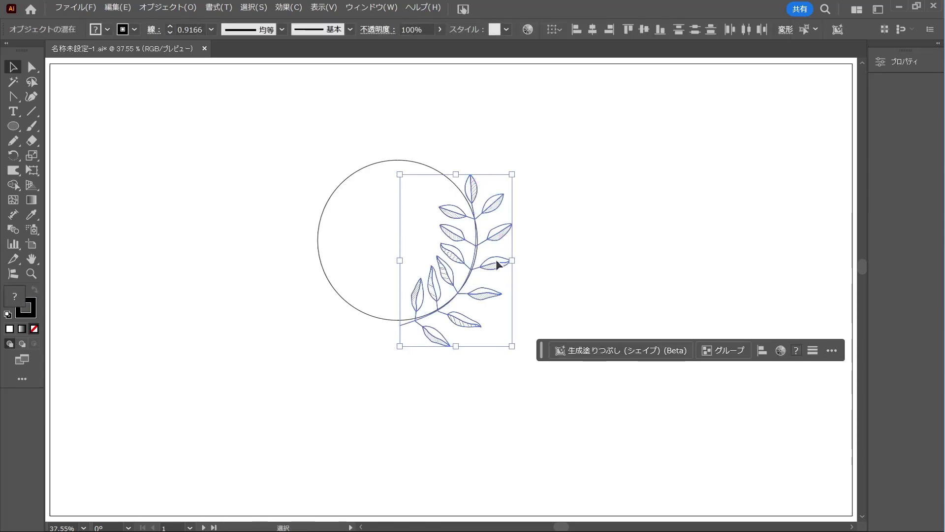
left_click_drag(472, 195, 401, 134)
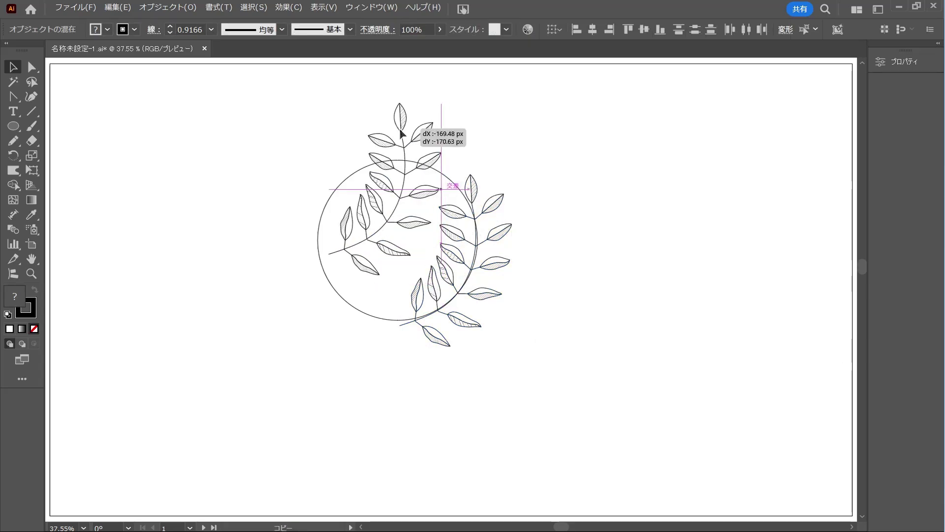
left_click_drag(450, 109, 429, 171)
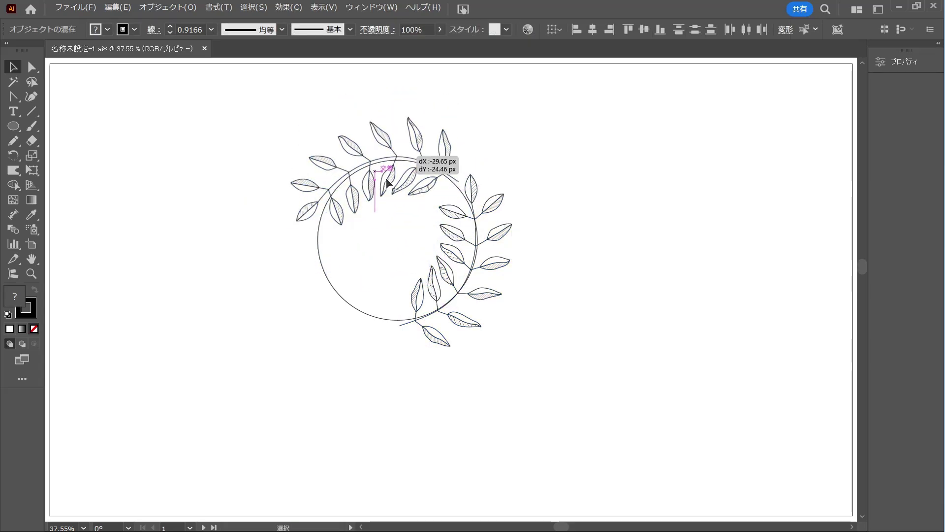
mouse_move(430, 172)
left_mouse_down()
mouse_move(319, 185)
mouse_move(462, 344)
left_mouse_up()
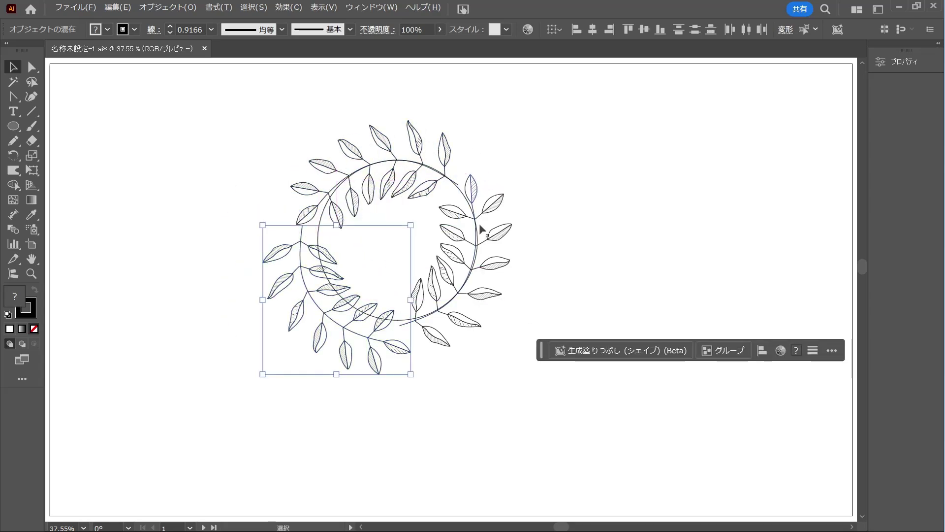
Select two sprigs together and nudge them slightly into place.
left_click(475, 273)
left_click(415, 327)
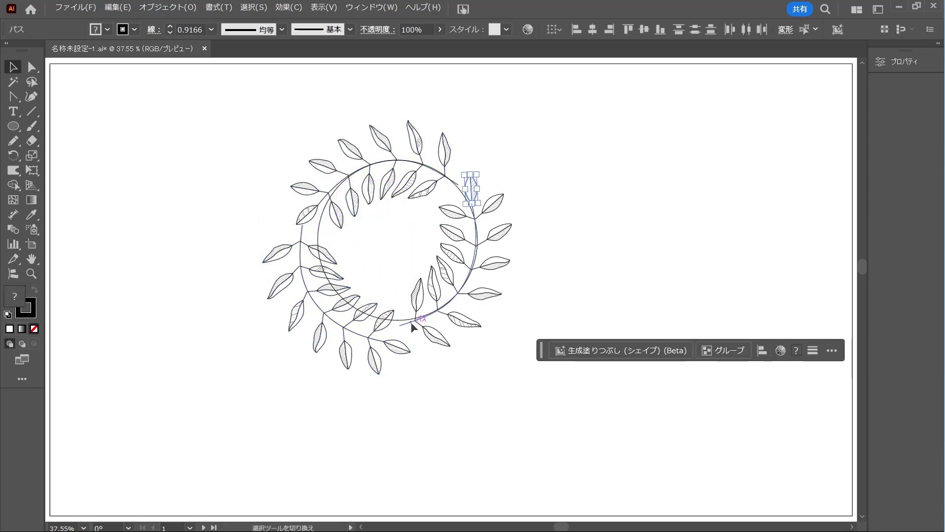
left_click_drag(364, 340, 399, 344)
left_click(399, 320)
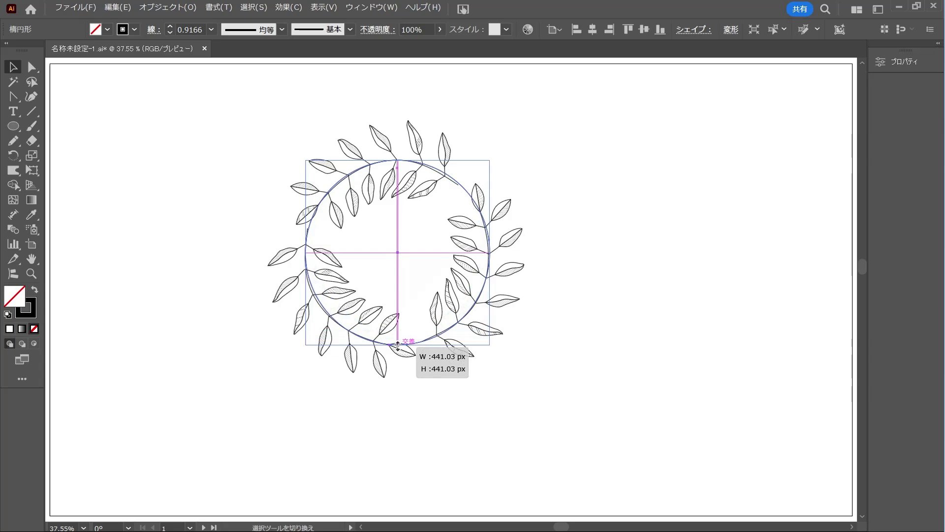
Scale the circle to 441 × 441 px so it runs beneath the sprig stems.
left_click_drag(398, 345, 398, 347)
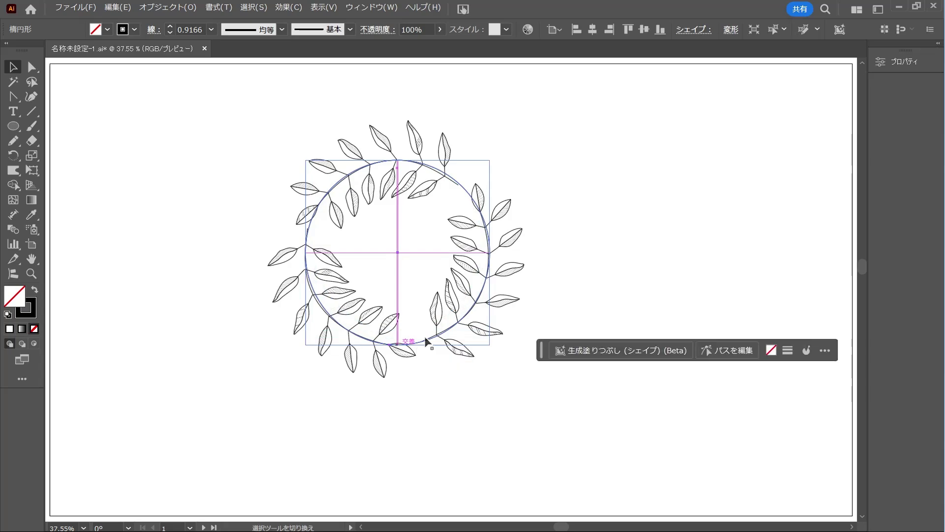
left_click(634, 205)
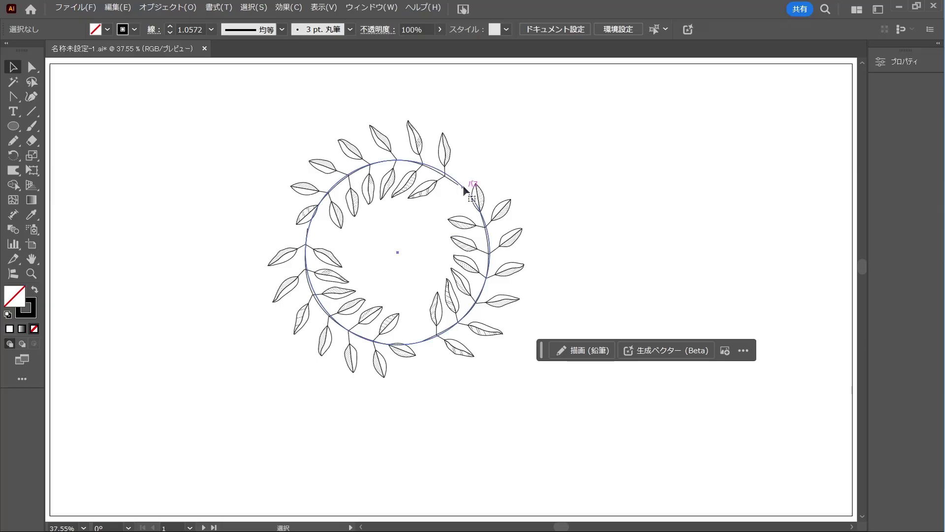
left_click(464, 189)
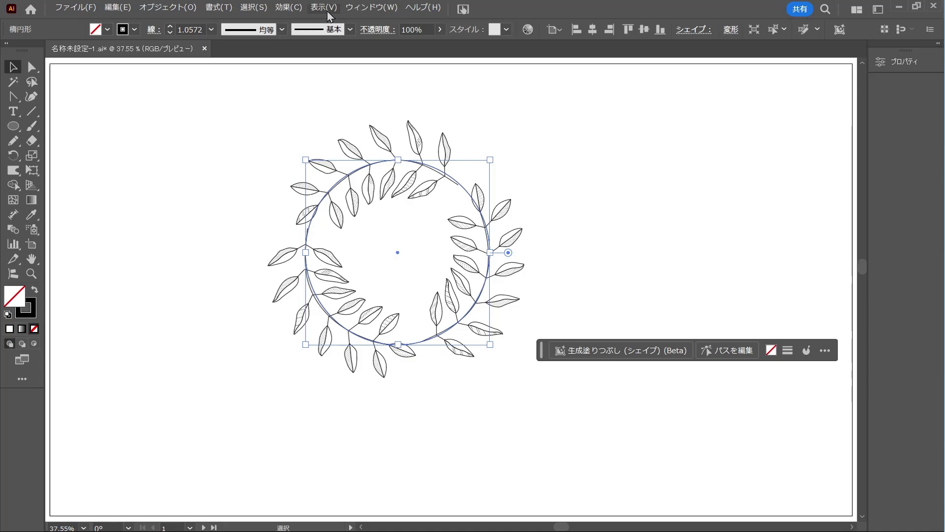
left_click(297, 11)
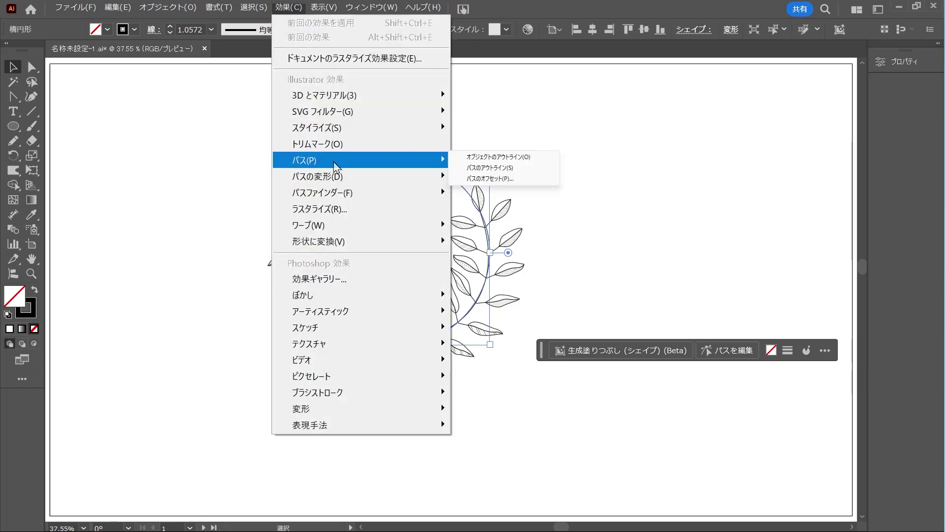
mouse_move(318, 175)
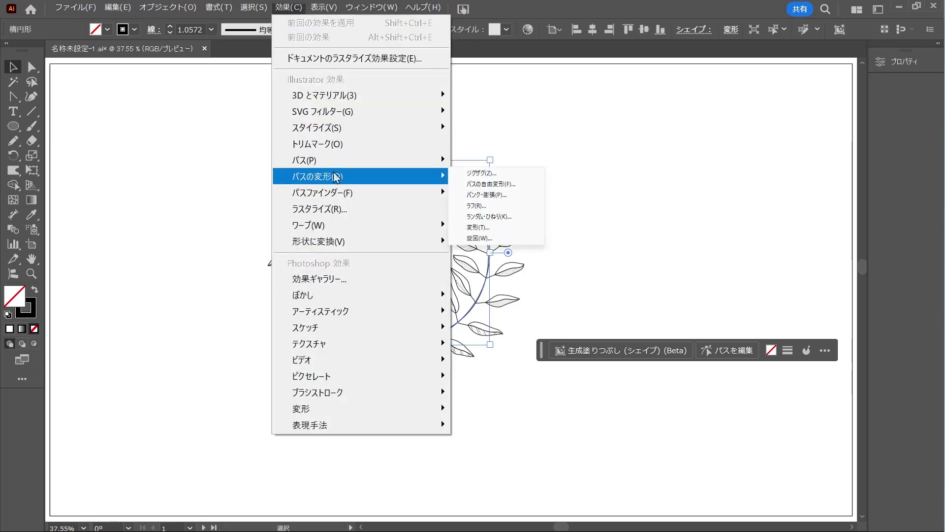
Roughen the circle with 9 px absolute size, 3/inch detail and smooth points.
left_click(476, 206)
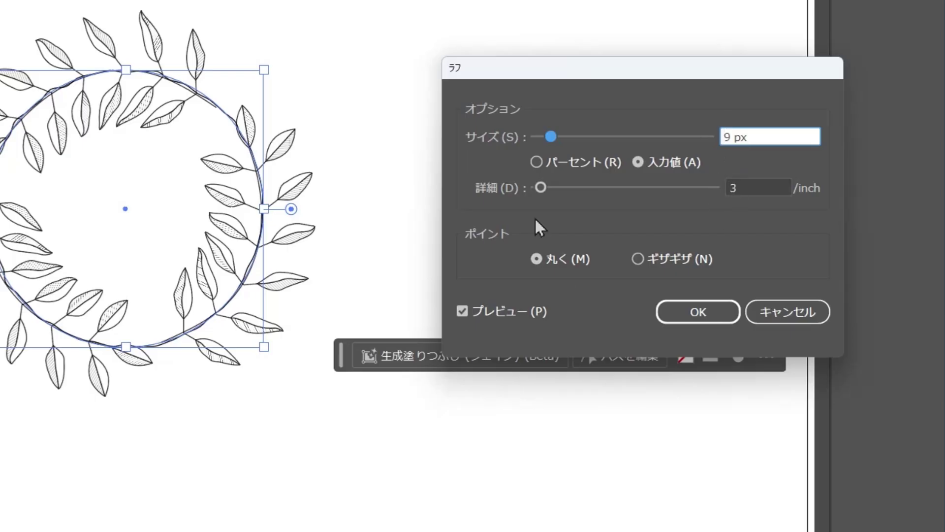
left_click(716, 315)
left_click(542, 338)
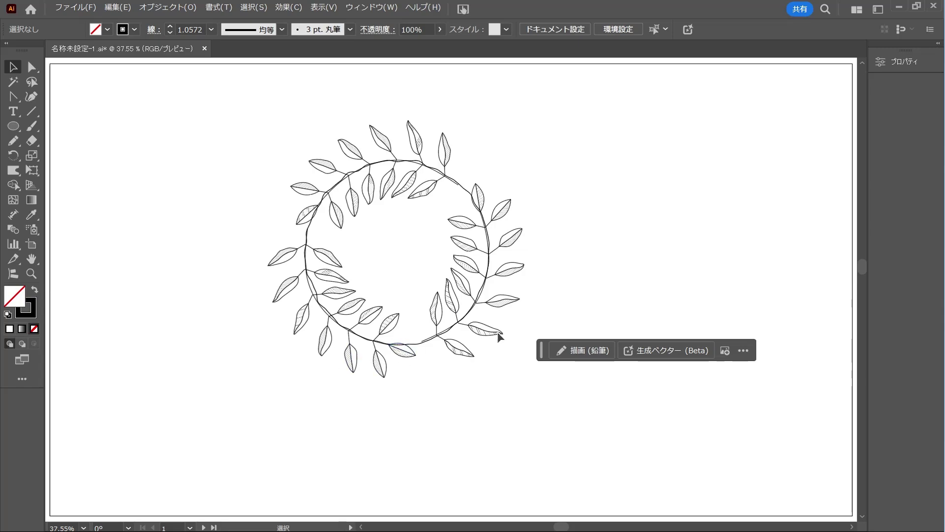
Draw the third black berry, group the three berries as a cluster, and tilt it slightly.
key("l")
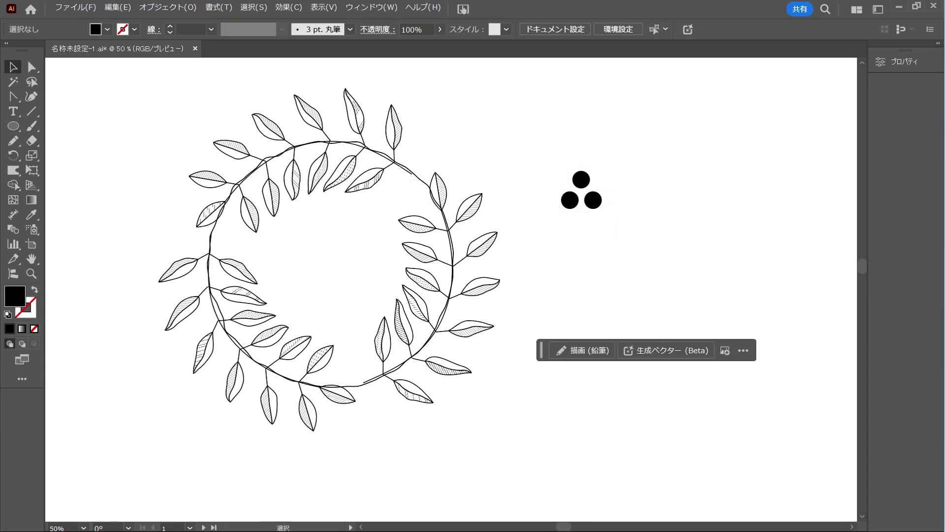
mouse_move(555, 218)
left_mouse_down()
mouse_move(584, 204)
mouse_move(476, 183)
left_mouse_up()
key("ctrl+g")
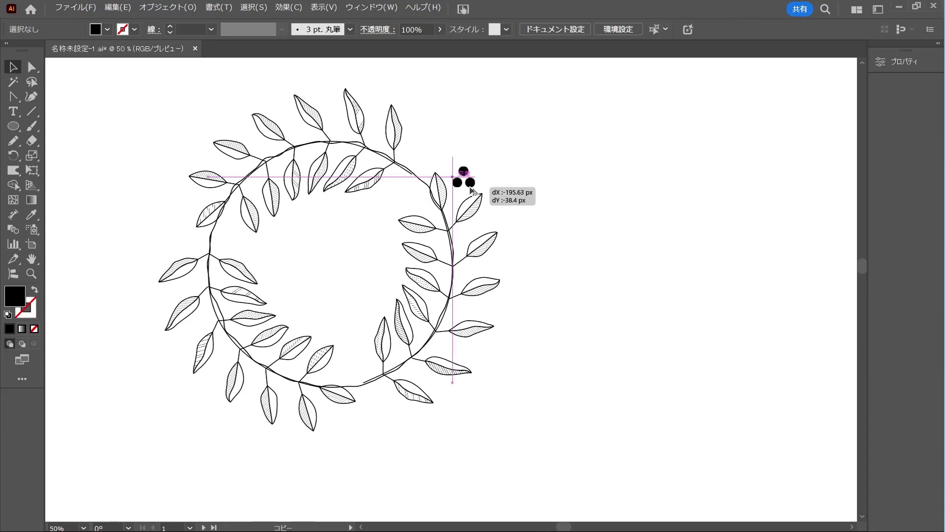
mouse_move(480, 195)
left_mouse_down()
mouse_move(495, 193)
mouse_move(354, 369)
left_mouse_up()
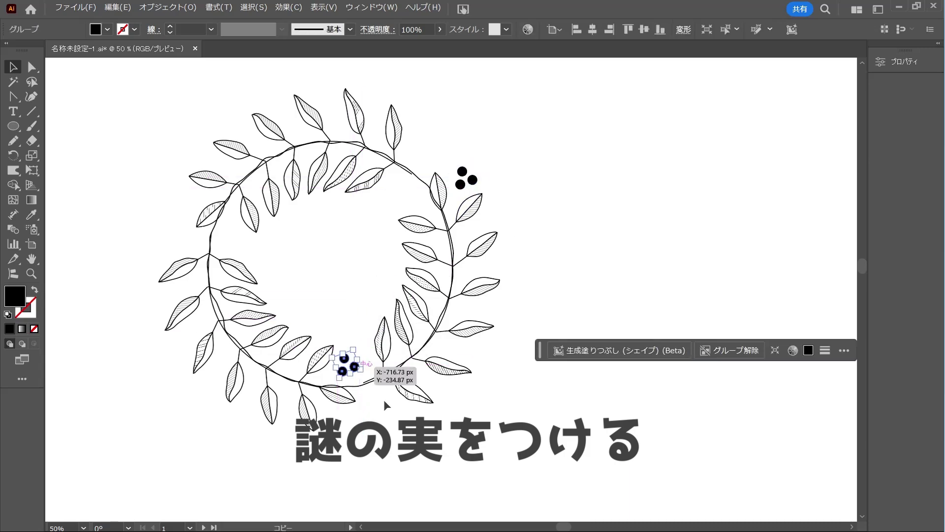
Place copies of the berry cluster at the wreath's upper left and further left.
mouse_move(345, 364)
left_mouse_down()
mouse_move(235, 231)
mouse_move(252, 265)
left_mouse_up()
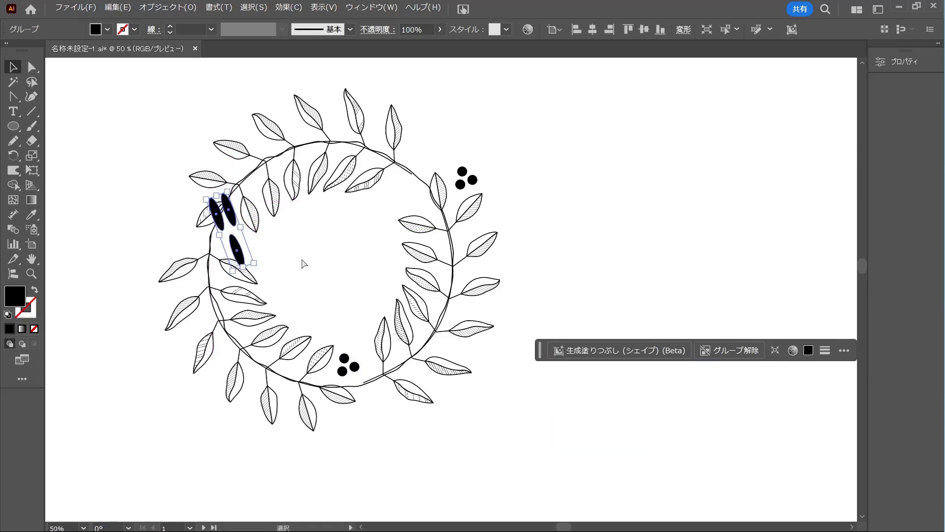
key("ctrl+z")
left_click(268, 256)
left_click_drag(231, 235, 183, 257)
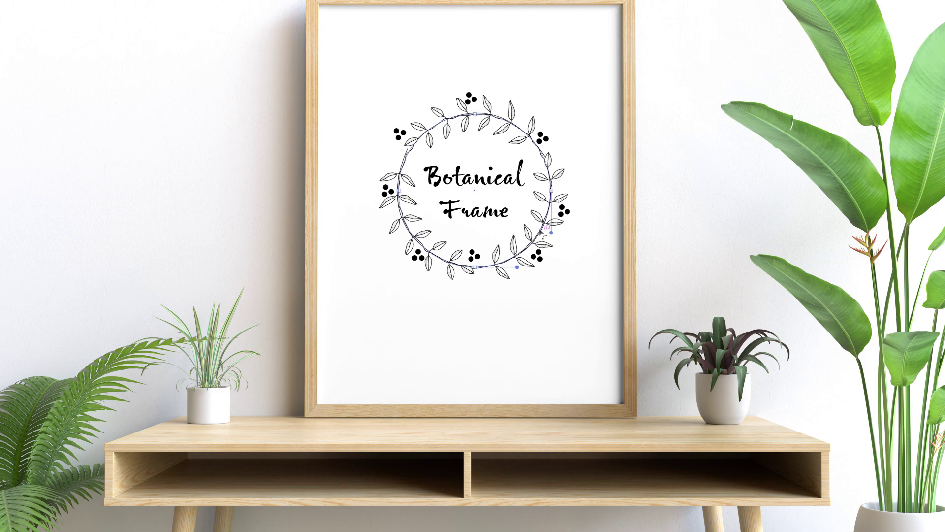
Adjust a wreath anchor's direction handle near the lower right to rebend the curve.
left_click(530, 250)
mouse_move(561, 264)
left_mouse_down()
mouse_move(538, 234)
mouse_move(542, 170)
mouse_move(622, 256)
mouse_move(554, 254)
mouse_move(555, 263)
left_mouse_up()
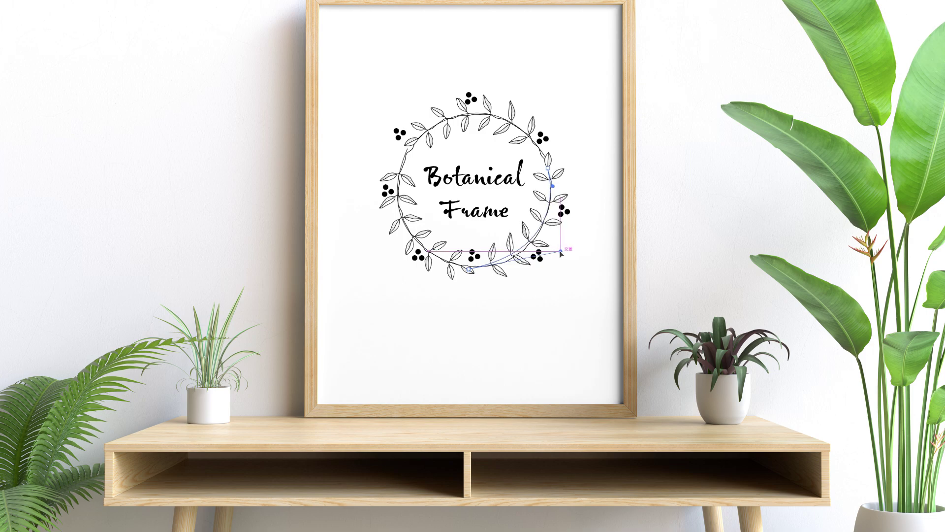